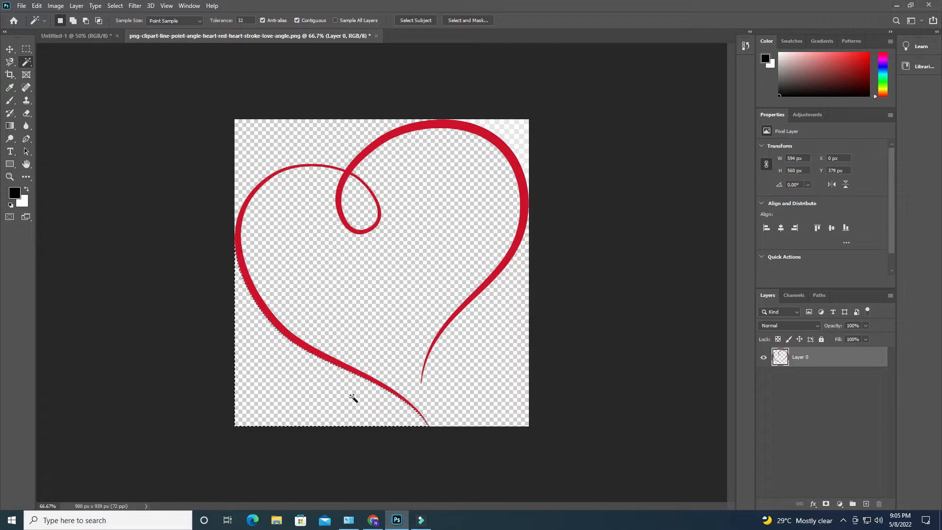
Step: Bring the red heart stroke into the Untitled-1 document and tilt it slightly with Free Transform
mouse_move(427, 245)
mouse_down()
mouse_move(76, 36)
mouse_move(420, 201)
mouse_move(428, 242)
mouse_up()
key(ctrl+t)
drag(458, 381, 442, 394)
key(Return)
Step: Remove the leftover checkered patch beside the heart's upper curve using the Magic Wand, and clear the selection
click(27, 59)
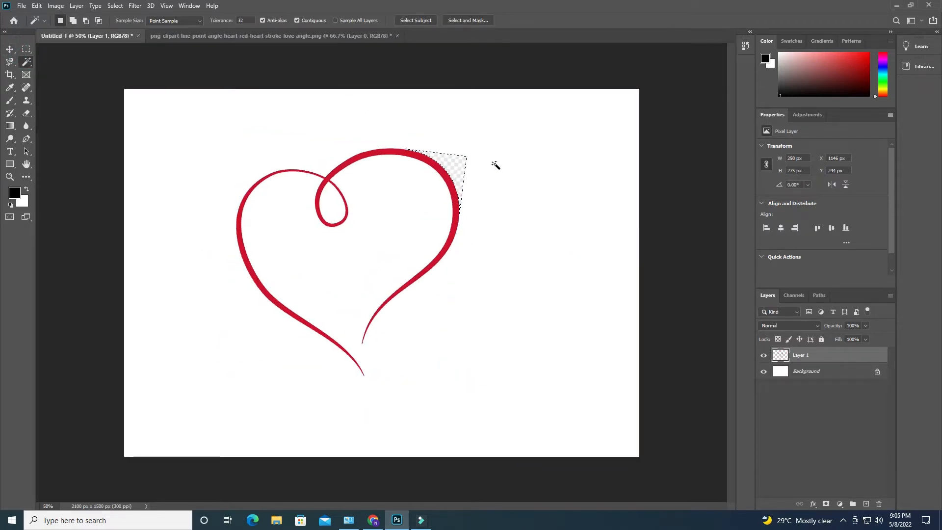
key(ctrl+d)
Step: Enlarge the heart to about 1336 × 1361 px, adjust its tilt and centre it on the white canvas
key(v)
drag(446, 143, 480, 143)
key(ctrl+t)
drag(495, 384, 465, 406)
drag(466, 397, 492, 441)
drag(465, 402, 456, 376)
drag(483, 414, 525, 456)
drag(480, 321, 468, 311)
drag(494, 466, 565, 458)
drag(481, 327, 463, 317)
key(Return)
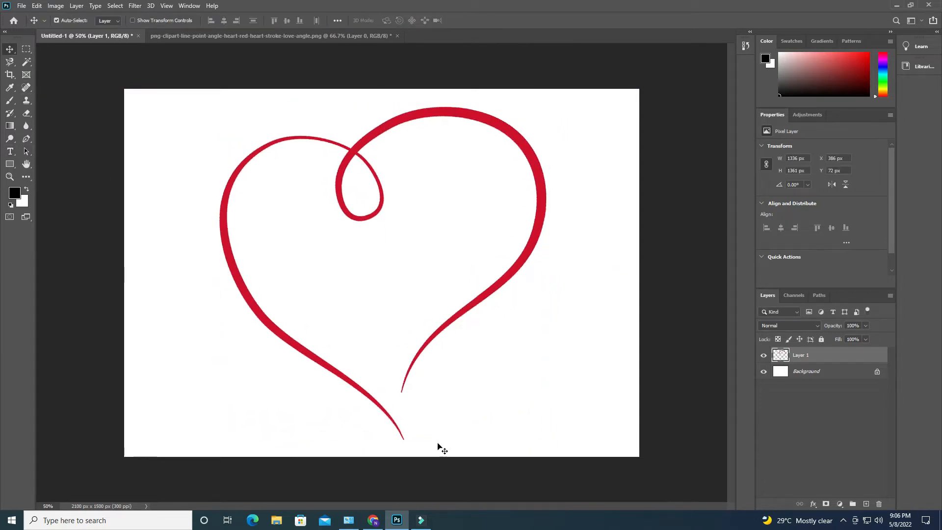
click(368, 485)
scroll(294, 221, up, 1)
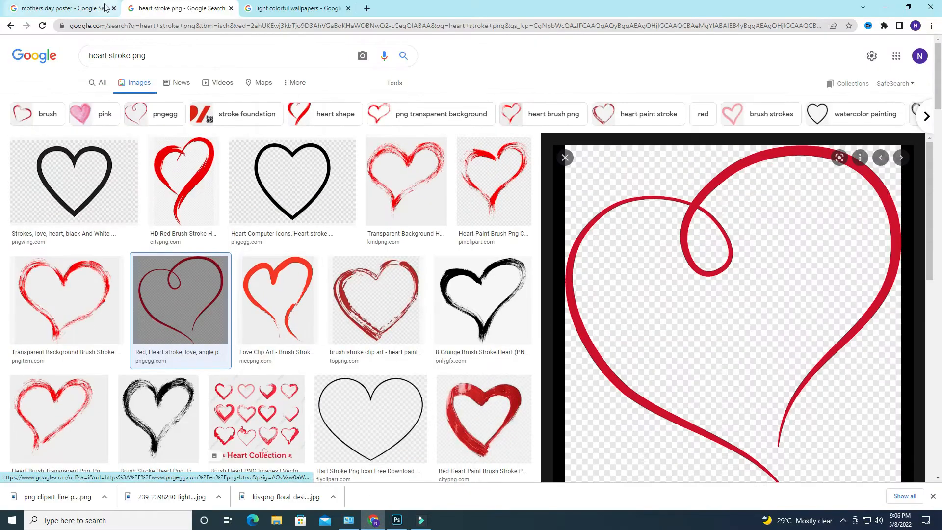
click(397, 519)
Step: Add the text "HAPPY MOTHERS DAY" on three lines inside the heart
click(9, 156)
click(276, 229)
text(H)
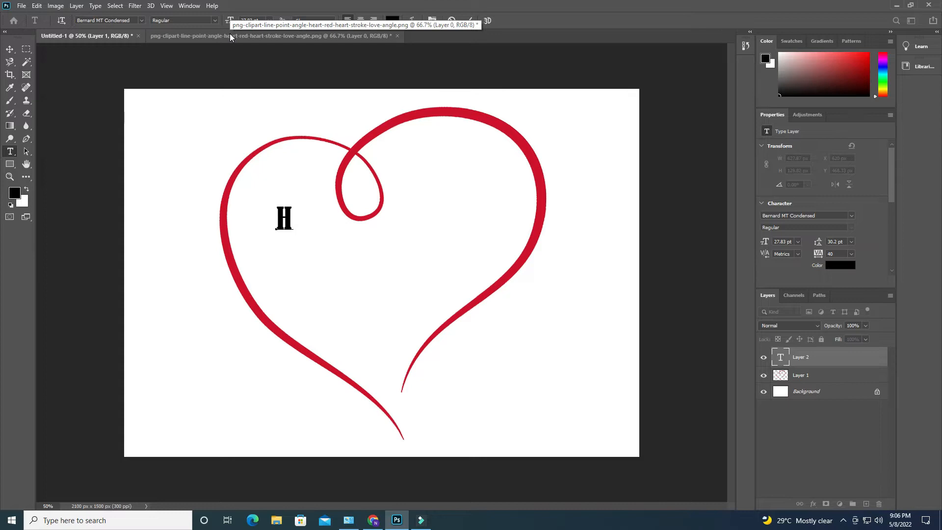
text(appy)
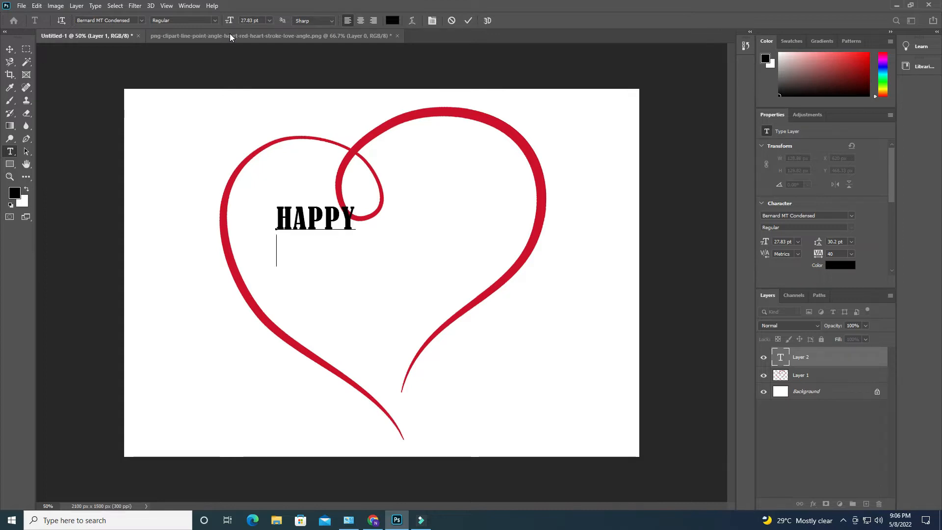
text(DAY)
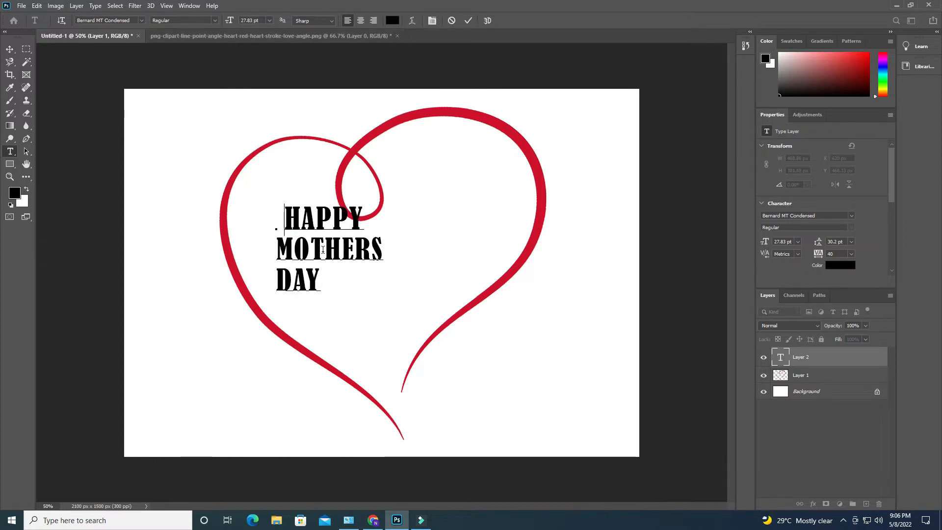
Step: Indent the text lines so they sit centred over one another, and move the text block to the middle of the heart
drag(301, 285, 415, 237)
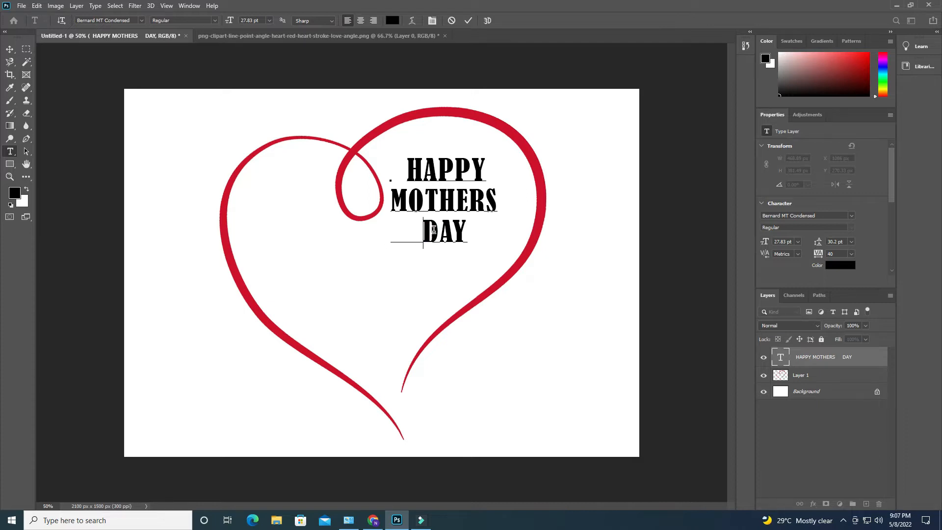
drag(440, 199, 579, 314)
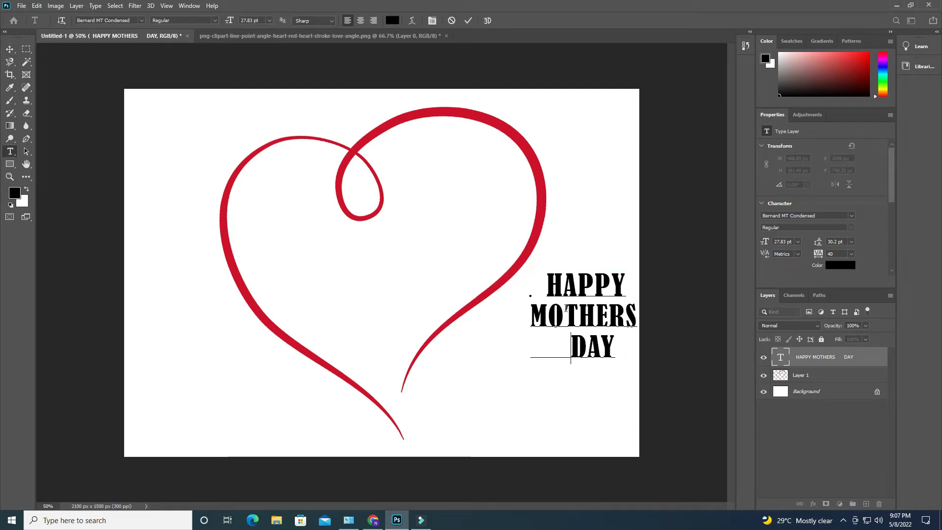
click(9, 49)
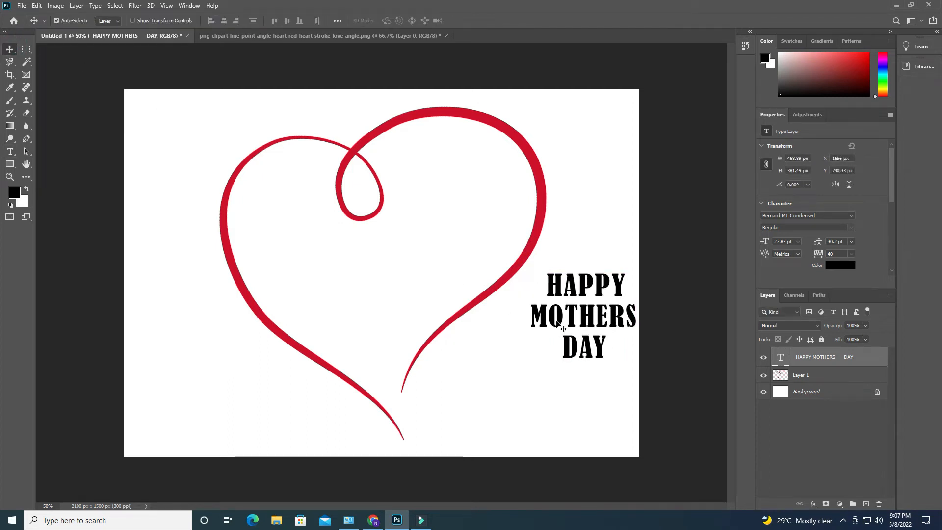
drag(564, 316, 391, 270)
Step: Try out different fonts on the HAPPY MOTHERS DAY text and set it to Forte
double_click(780, 357)
click(141, 20)
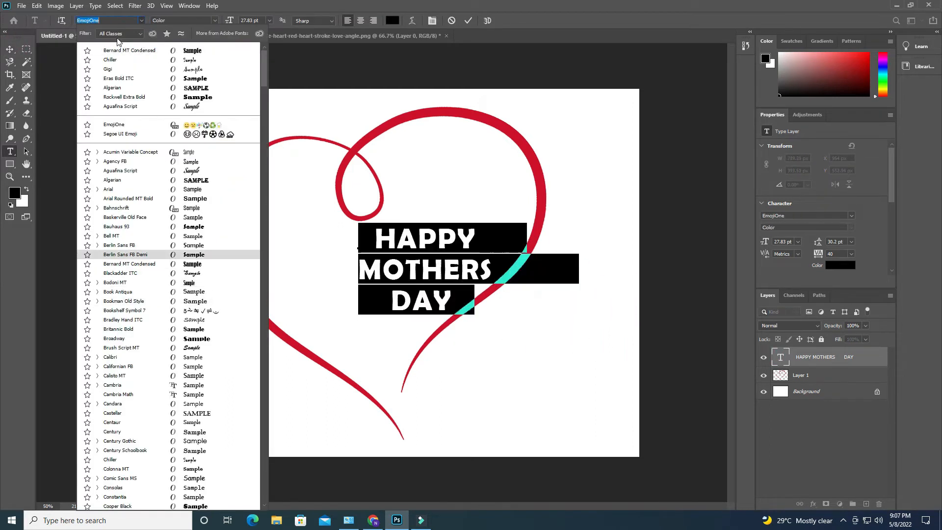
key(Down)
key(Down)
key(Down)
key(Down)
key(Down)
key(Down)
key(Down)
key(Down)
key(Down)
key(Down)
key(Down)
key(Down)
key(Down)
key(Down)
key(Down)
key(Down)
key(Down)
key(Down)
key(Down)
key(Down)
key(Down)
key(Down)
key(Down)
key(Down)
key(Down)
key(Down)
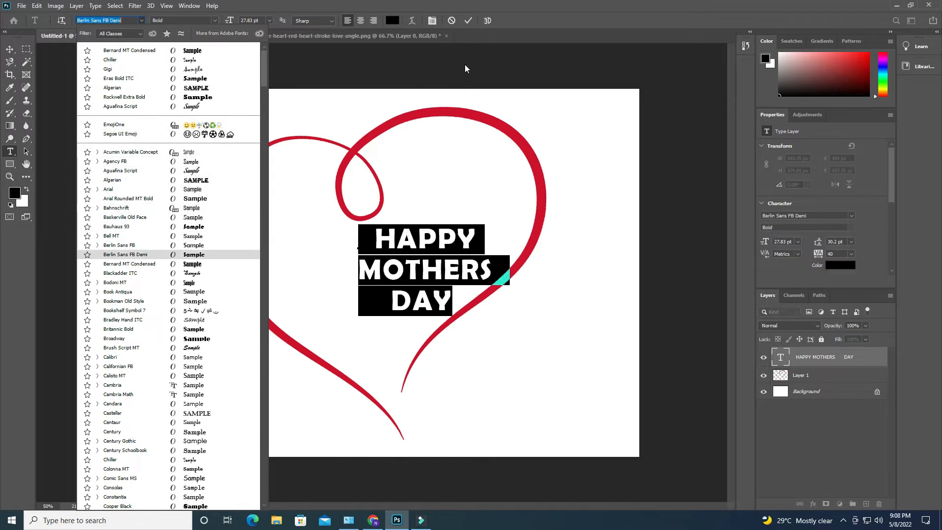
key(Down)
key(Down)
key(Down)
key(Down)
key(Down)
key(Down)
key(Down)
key(Down)
key(Down)
key(Down)
key(Down)
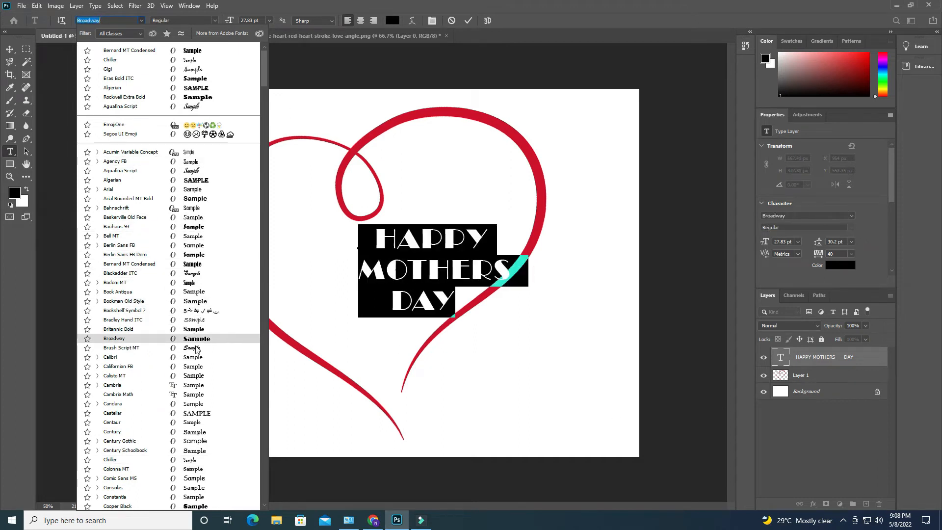
scroll(200, 463, down, 4)
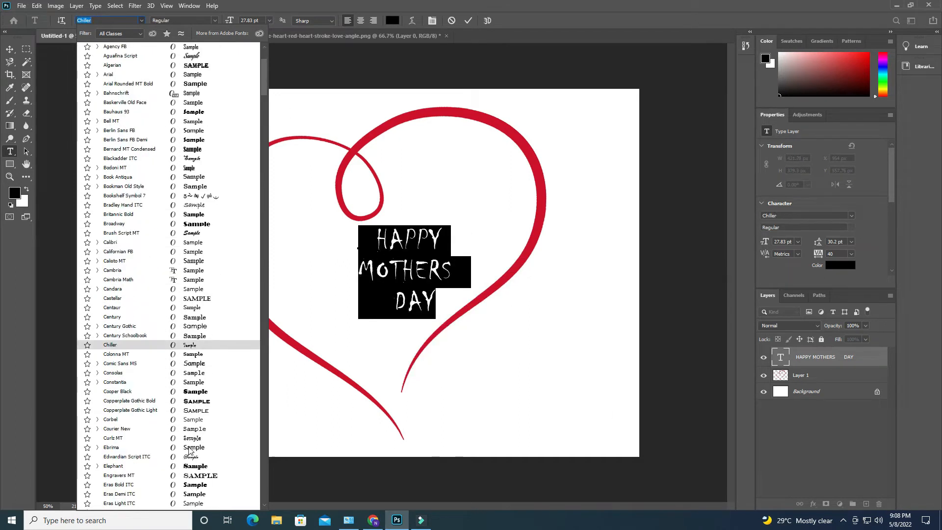
scroll(196, 464, down, 3)
click(192, 464)
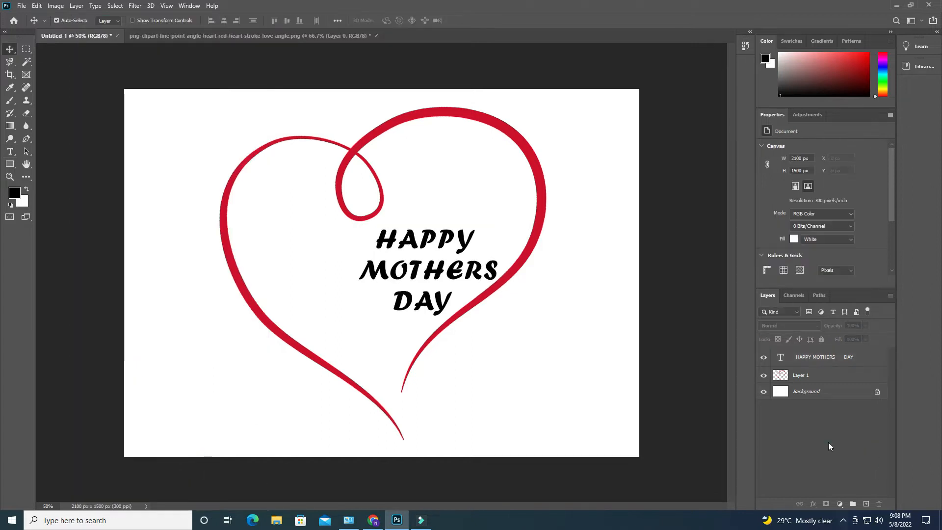
Step: Enlarge the HAPPY MOTHERS DAY text to about 844 × 518 px and place its layer beneath the heart layer
click(388, 271)
key(ctrl+t)
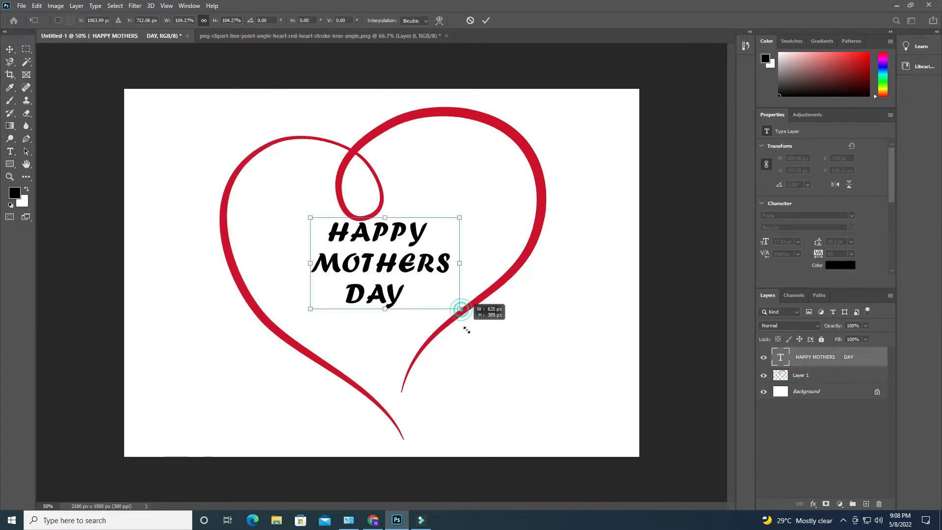
drag(439, 288, 417, 272)
key(Return)
drag(820, 355, 818, 377)
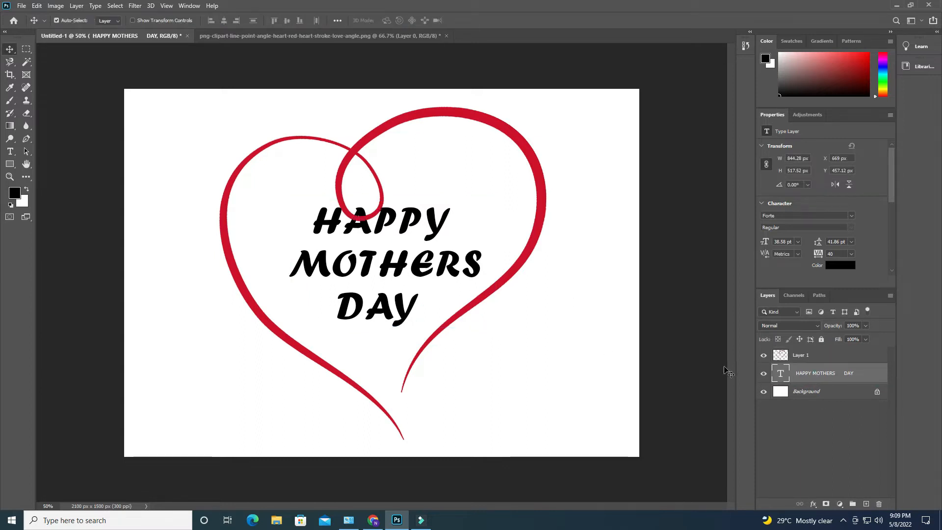
Step: Tilt the text about 15.6° counterclockwise, scale it to about 111% and reposition it inside the heart
key(ctrl+t)
drag(511, 343, 484, 287)
drag(412, 255, 430, 258)
drag(520, 321, 520, 321)
drag(410, 307, 390, 313)
drag(504, 305, 532, 316)
drag(435, 269, 421, 276)
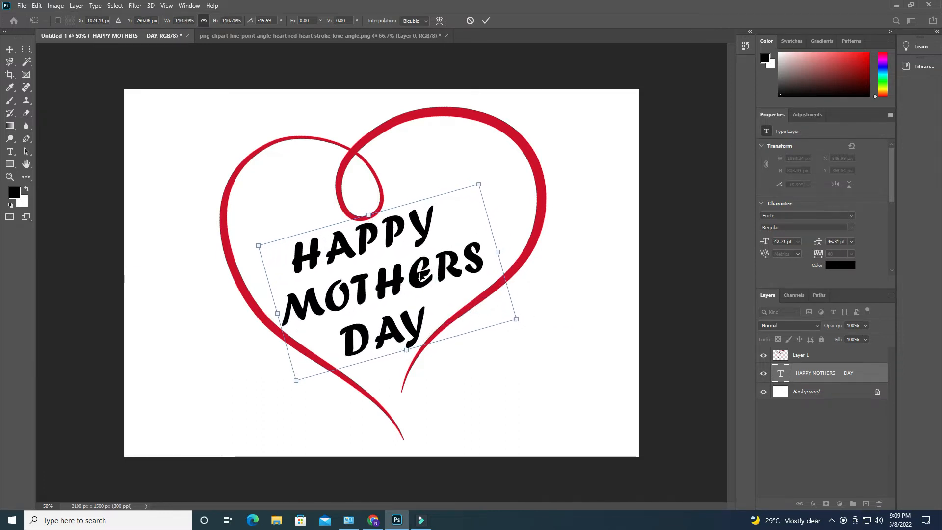
Step: Reduce the tilted text to about 102% scale, re-centre it inside the heart and finish the transform
drag(515, 318, 518, 316)
mouse_move(422, 233)
mouse_down()
mouse_move(436, 212)
mouse_move(430, 234)
mouse_up()
drag(526, 319, 505, 313)
drag(417, 268, 421, 269)
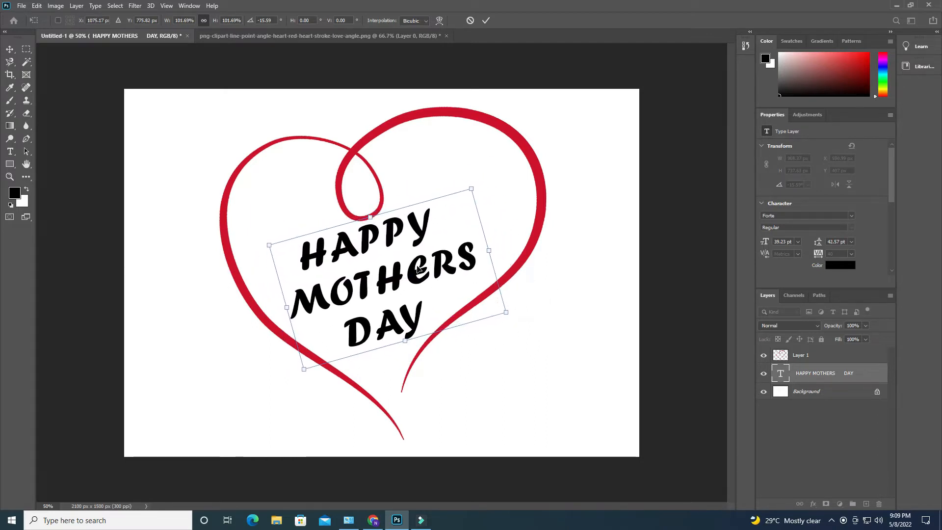
mouse_move(400, 277)
mouse_down()
mouse_move(417, 235)
mouse_move(399, 211)
mouse_move(405, 270)
mouse_up()
key(Escape)
Step: Switch to Chrome, search for "fonts download" and browse the fonts offered on 1001 Free Fonts
click(373, 520)
key(ctrl+t)
text(fonts download)
key(Return)
click(178, 160)
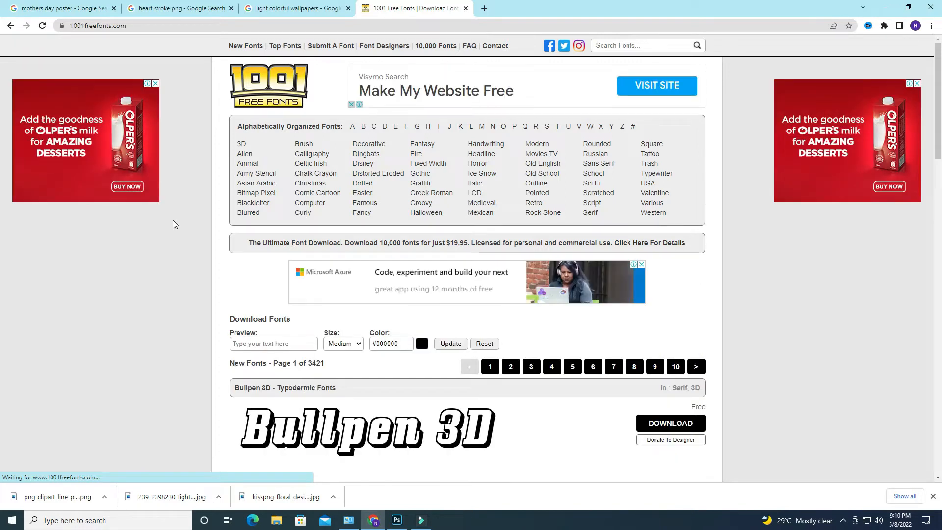
scroll(431, 281, down, 10)
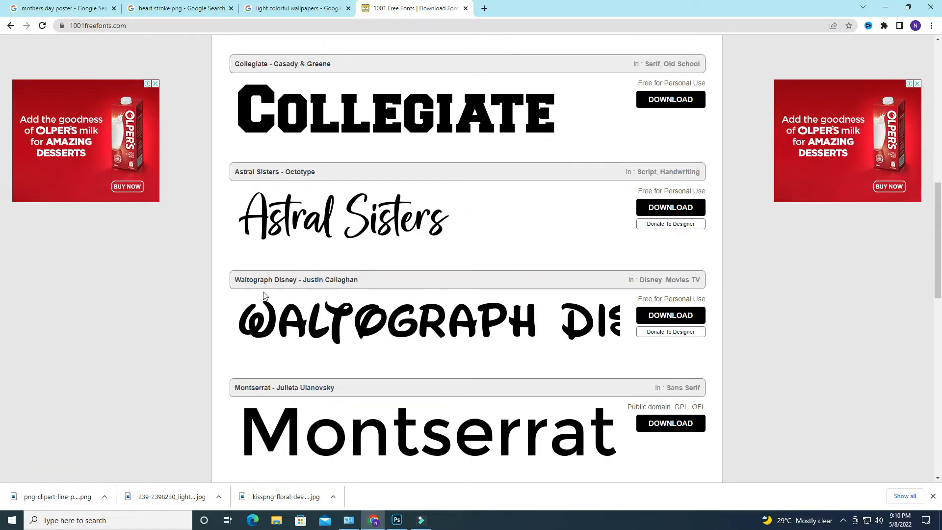
scroll(259, 273, down, 10)
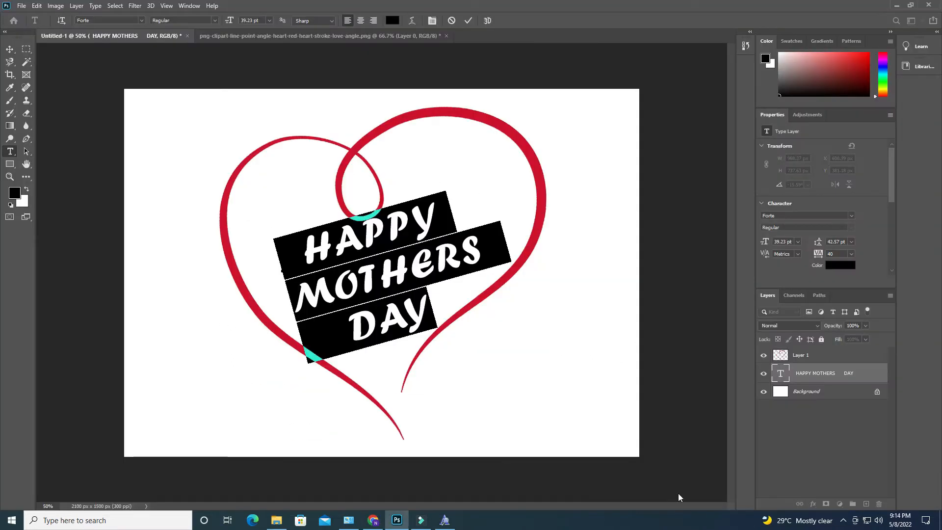
click(843, 522)
click(867, 482)
click(919, 483)
click(445, 520)
Step: Try the Infinite Stroke Bolder font on the HAPPY MOTHERS DAY text
click(373, 520)
text(inite Stroke)
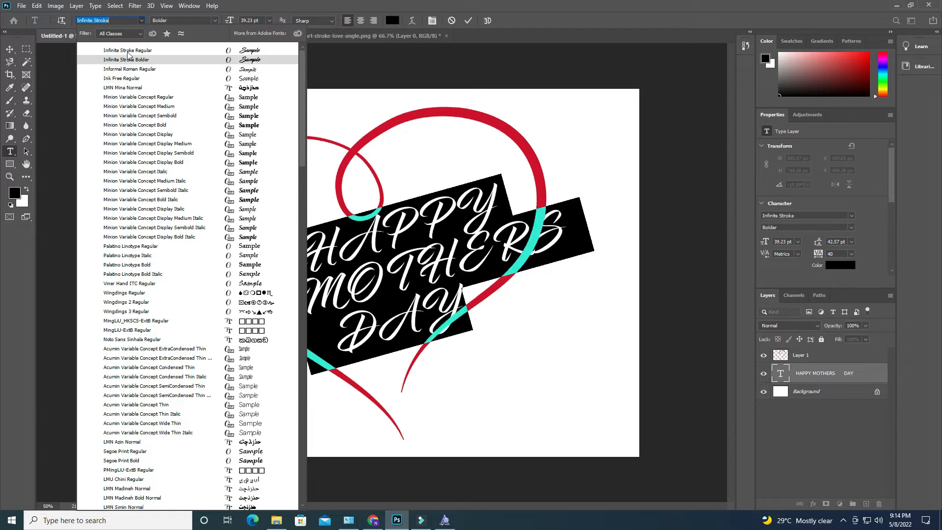
Step: Check the calligraphy font's name on the font site and try Flaemische Kanzleischrift on the greeting text
click(372, 519)
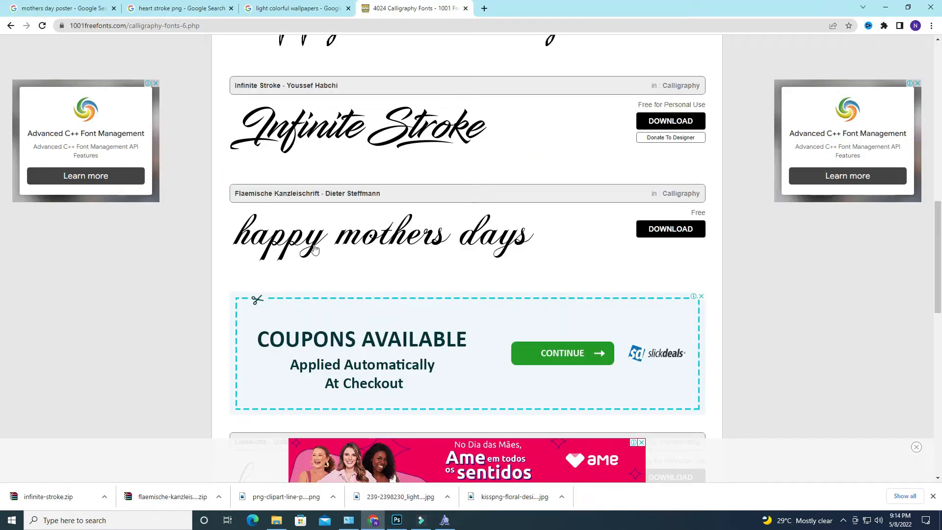
click(397, 519)
click(94, 21)
text(f)
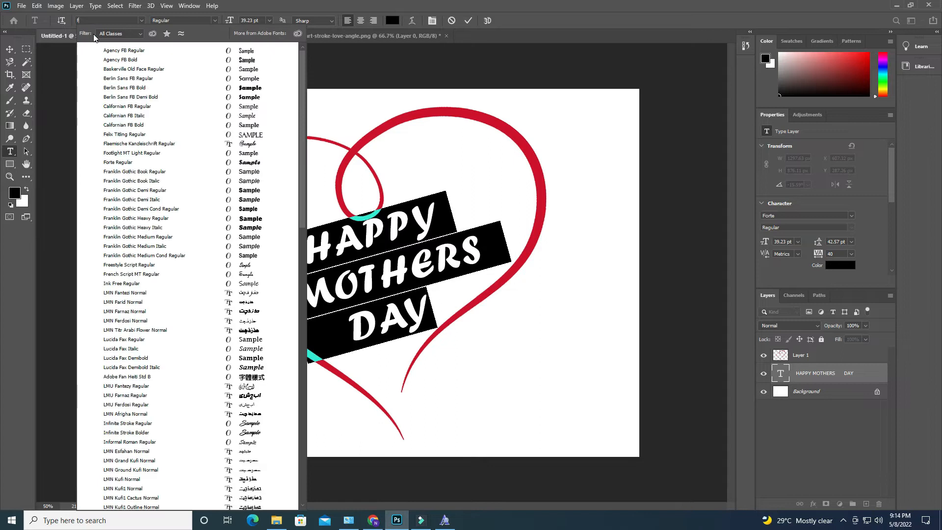
text(laemische Kanzleischrift)
click(181, 48)
click(795, 435)
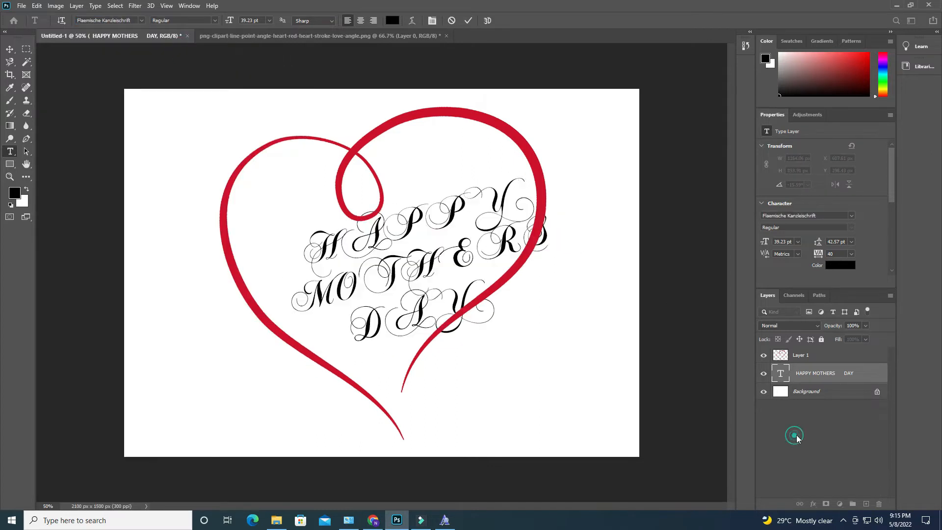
Step: Try the Aguafina Script font on the HAPPY MOTHERS DAY text
click(781, 375)
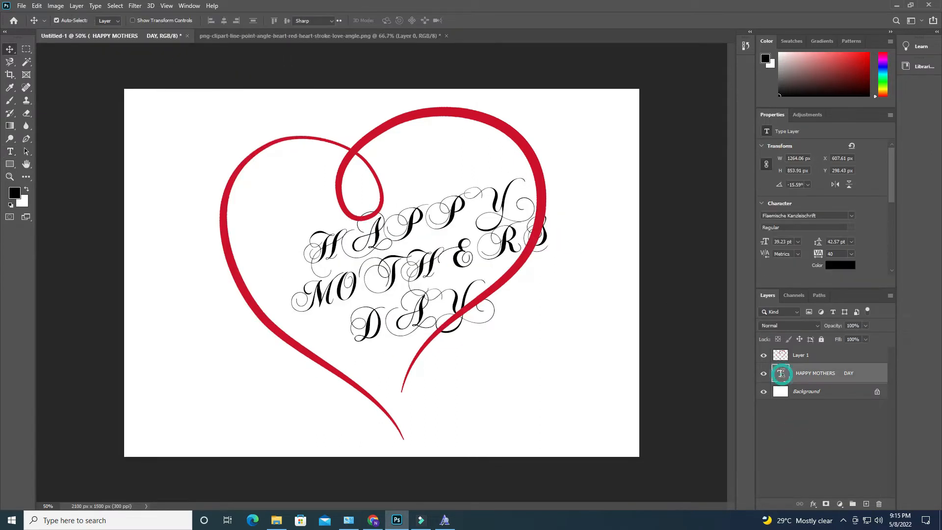
double_click(782, 374)
click(142, 21)
click(139, 125)
click(605, 332)
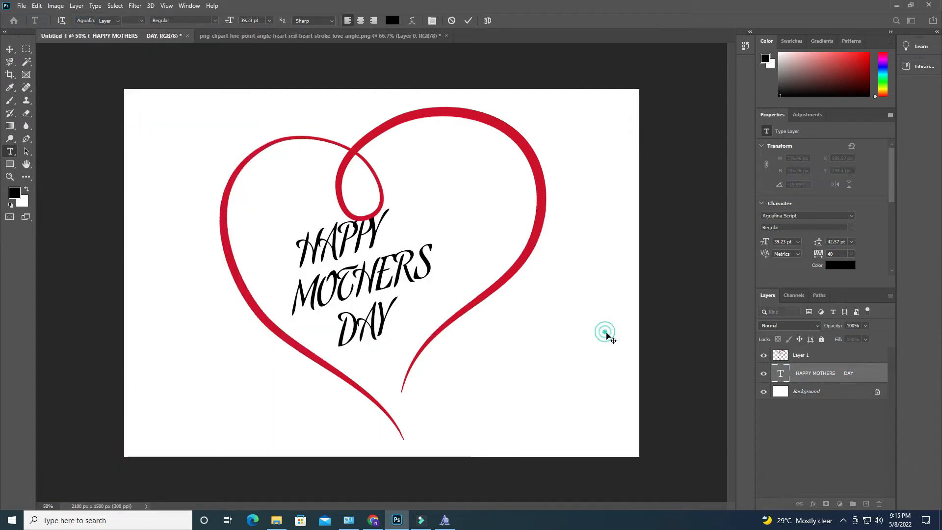
Step: Set the HAPPY MOTHERS DAY text's font back to Forte and commit the edit
double_click(780, 373)
click(142, 20)
click(114, 19)
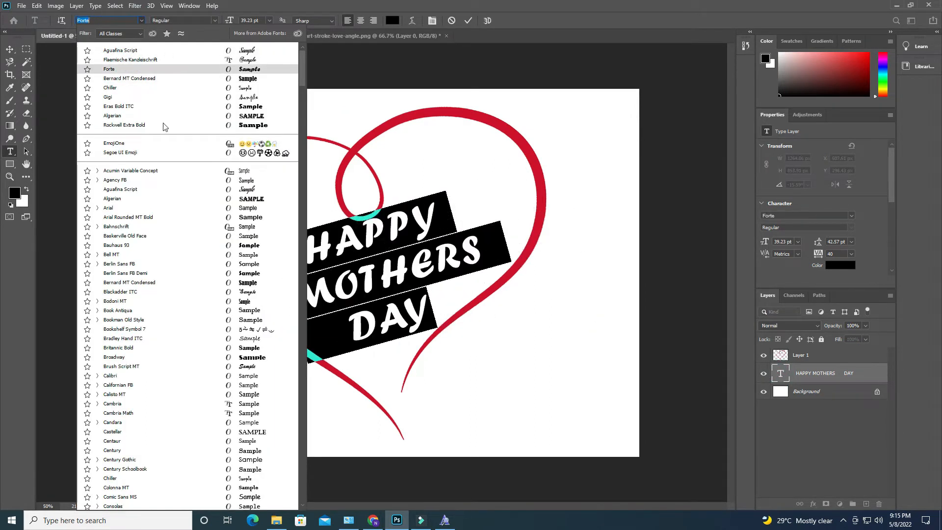
click(149, 69)
click(780, 462)
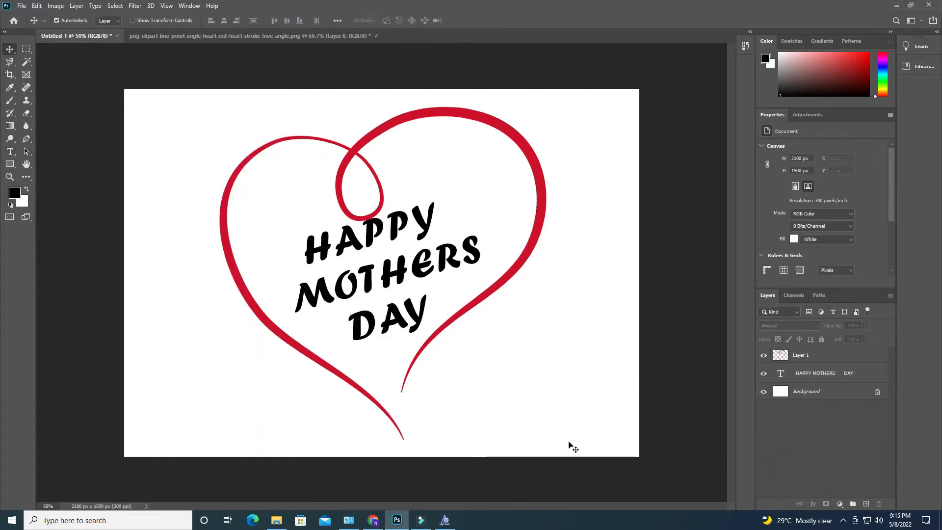
Step: Switch to Chrome and search Google Images for "mother child png" in a new tab
click(373, 521)
key(ctrl+t)
text(mother daug)
key(BackSpace)
key(BackSpace)
key(BackSpace)
key(BackSpace)
key(BackSpace)
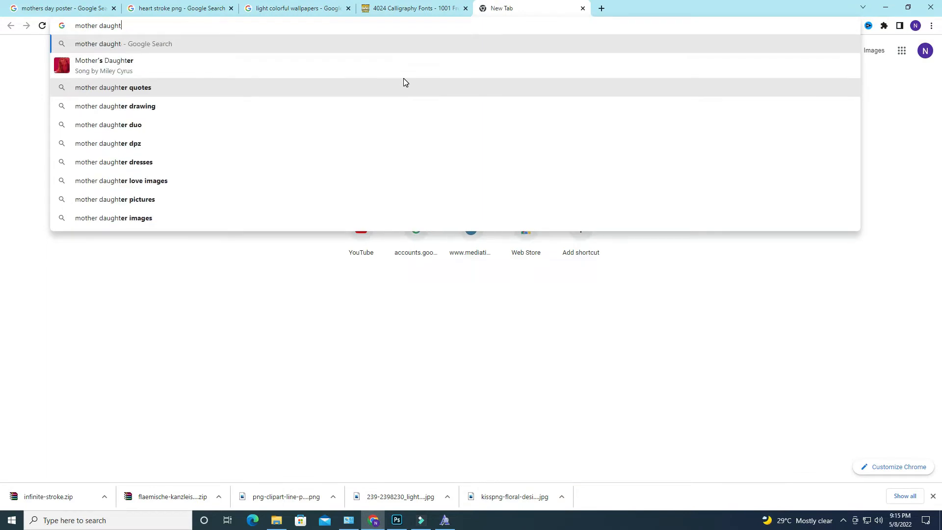
text(child png)
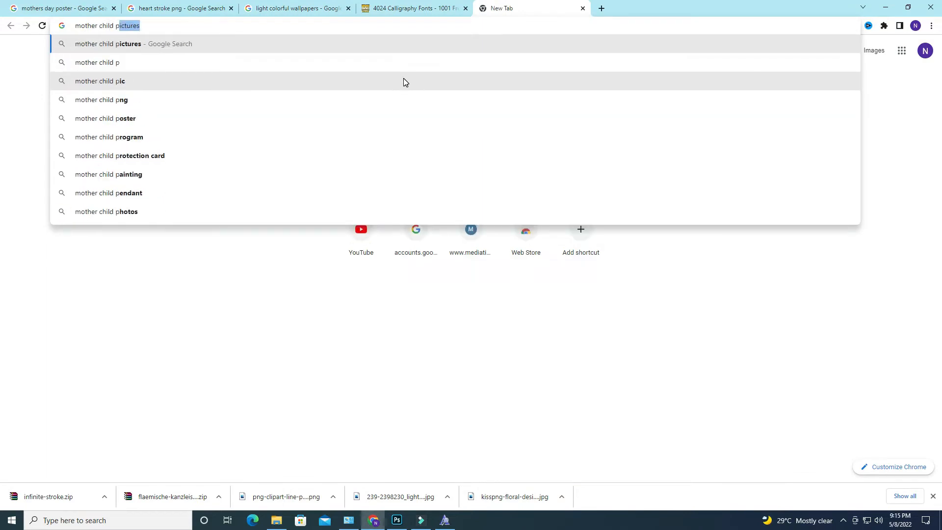
key(Return)
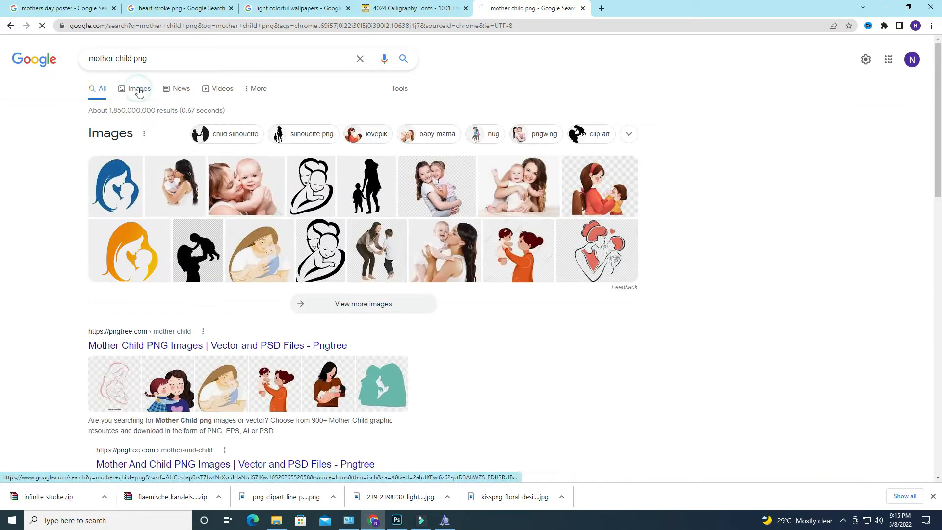
click(135, 88)
Step: Preview a mother-and-baby line drawing and filter the image results to the Large size
click(376, 333)
scroll(383, 255, up, 3)
click(298, 83)
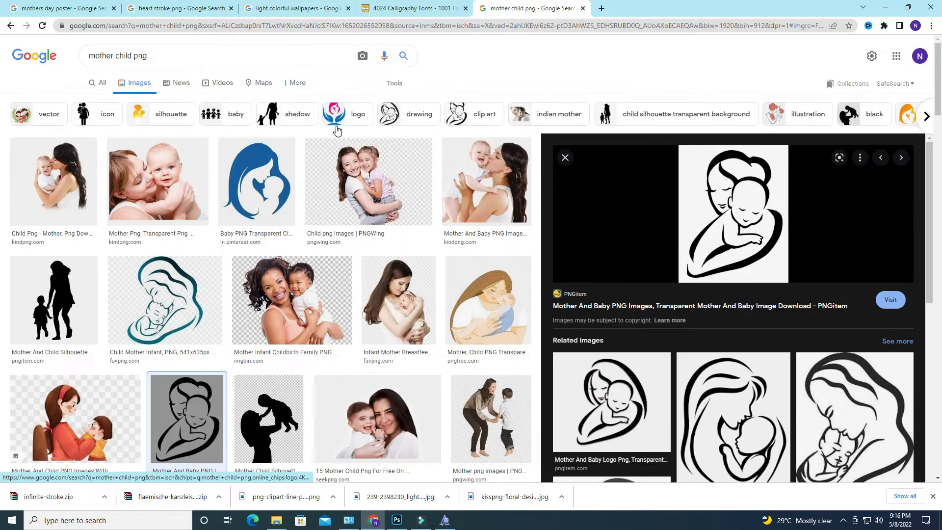
click(393, 83)
click(95, 101)
click(91, 136)
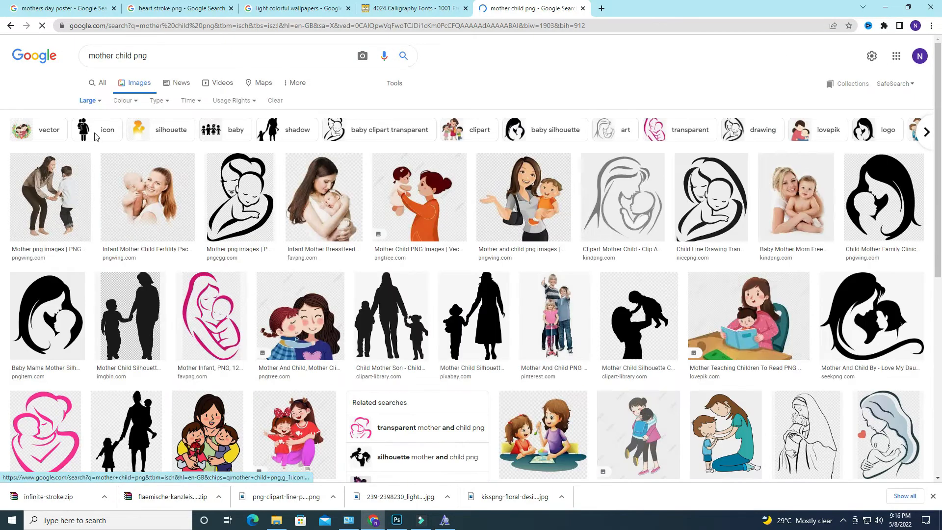
Step: Open the preview of PNGEgg's black mother-and-baby line drawing and copy the image
click(237, 196)
right_click(703, 227)
click(738, 327)
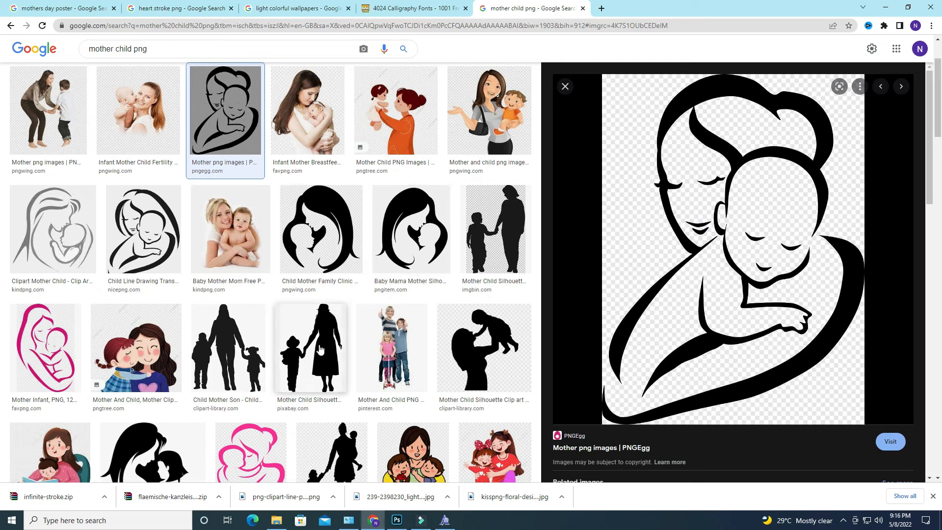
Step: Save the PNGEgg mother-and-baby line drawing as a PNG file and switch to Photoshop
click(388, 248)
click(321, 228)
right_click(714, 277)
click(750, 373)
click(388, 249)
click(397, 521)
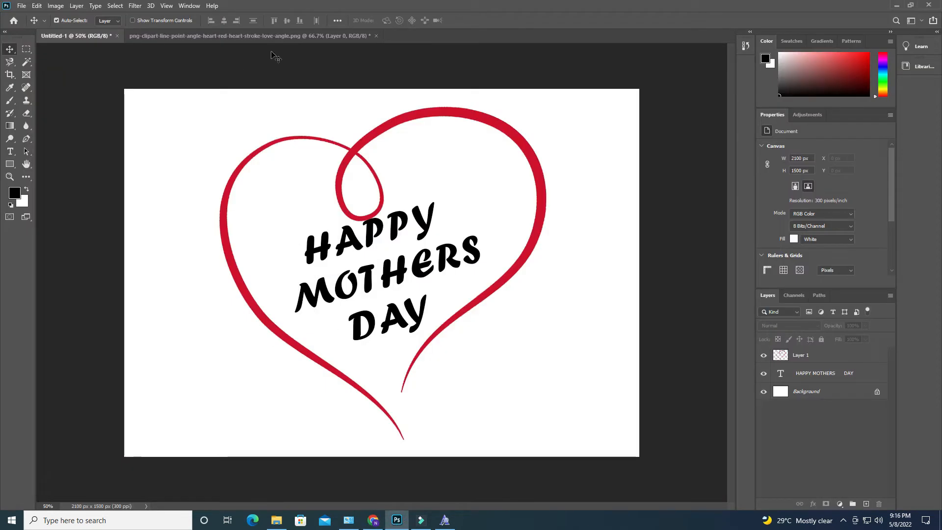
Step: Close the heart stroke file without saving and open the downloaded PNG of the mother holding her baby
click(373, 35)
click(376, 35)
click(450, 196)
click(21, 6)
click(54, 25)
double_click(293, 136)
Step: Convert the opened mother-and-baby image to RGB Color mode
click(55, 6)
mouse_move(73, 17)
click(169, 54)
mouse_move(456, 205)
mouse_down()
mouse_move(426, 181)
mouse_move(461, 202)
mouse_up()
Step: Delete the background areas around and inside the mother-and-baby drawing using the Magic Wand, and clear the selection
click(26, 61)
click(267, 145)
key(Delete)
click(390, 143)
key(Delete)
click(462, 422)
key(Delete)
key(ctrl+d)
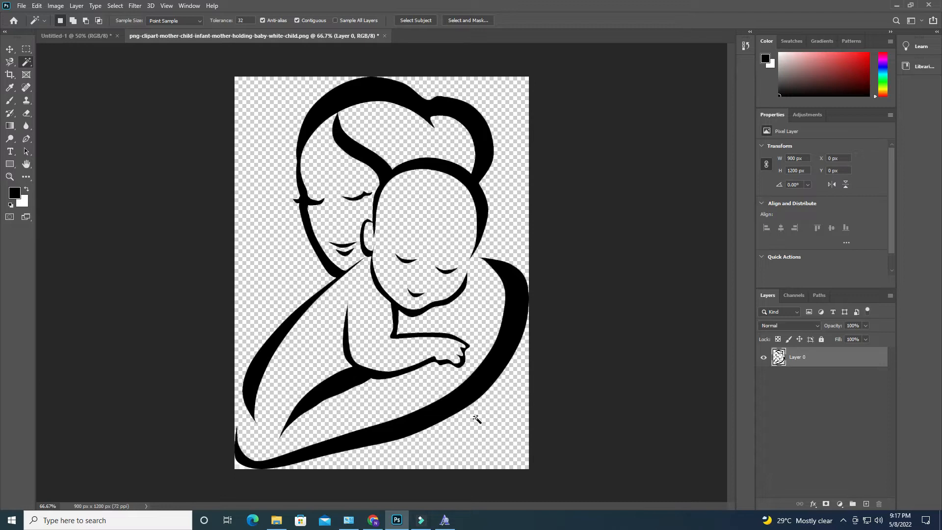
Step: Move the mother-and-baby drawing into the Untitled-1 poster and place it over the heart's lower right, at about X 1126 px, Y 256 px
click(9, 49)
drag(344, 160, 439, 241)
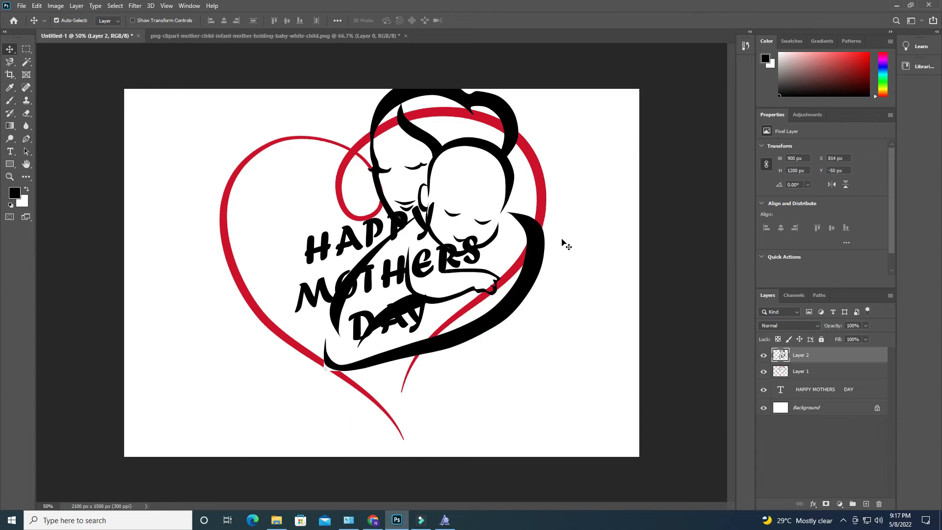
drag(515, 235, 608, 339)
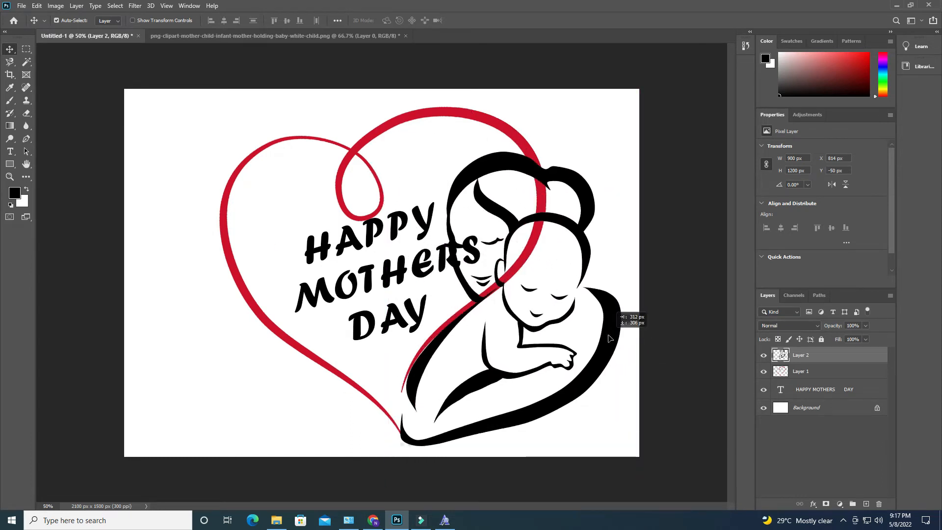
Step: Nudge the HAPPY MOTHERS DAY text down and slightly left to about X 601 px, Y 507 px
click(801, 393)
key(Down)
key(Down)
key(Down)
key(Down)
key(Down)
key(Down)
key(Down)
key(Down)
key(Down)
key(Down)
key(Down)
key(Down)
key(Down)
key(Down)
key(Down)
key(Down)
key(Down)
key(Down)
key(Down)
key(Down)
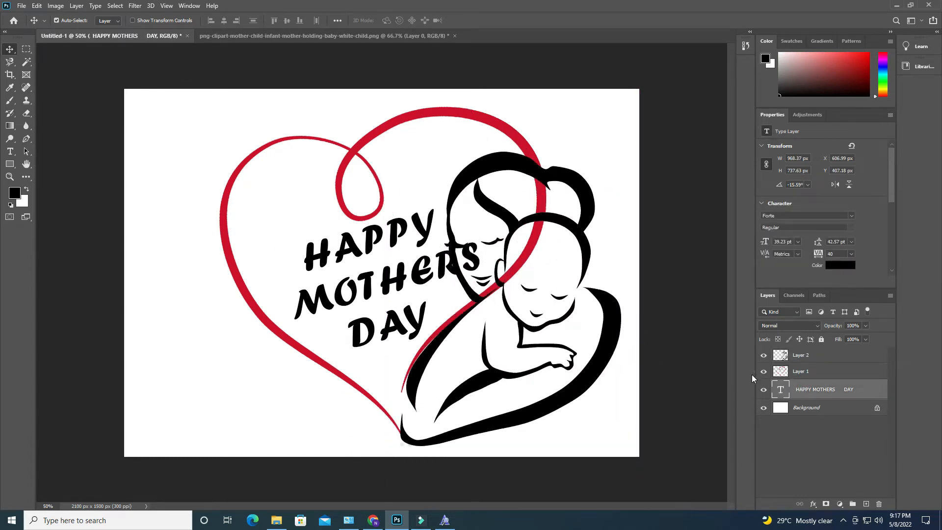
key(Left)
key(Left)
key(Left)
key(Left)
key(Left)
key(Left)
key(Left)
key(Left)
key(Left)
key(Left)
key(Left)
key(Left)
key(Left)
key(Left)
key(Left)
key(Left)
key(Left)
key(Left)
key(Left)
key(Left)
key(Down)
key(Down)
key(Down)
key(Down)
key(Down)
key(Down)
key(Down)
key(Down)
key(Down)
key(Down)
key(Down)
key(Down)
key(Down)
key(Down)
key(Down)
key(Down)
key(Down)
key(Down)
key(Down)
key(Down)
key(Down)
key(Down)
key(Down)
key(Down)
key(Down)
key(Down)
key(Down)
key(Down)
key(Down)
key(Down)
key(Down)
key(Down)
key(Down)
key(Down)
key(Down)
key(Down)
key(Down)
key(Down)
key(Down)
key(Down)
key(Right)
key(Right)
key(Right)
key(Right)
key(Right)
key(Right)
key(Right)
key(Right)
key(Right)
key(Right)
key(Right)
key(Right)
key(Right)
key(Right)
key(Right)
key(Right)
key(Right)
key(Right)
key(Right)
key(Right)
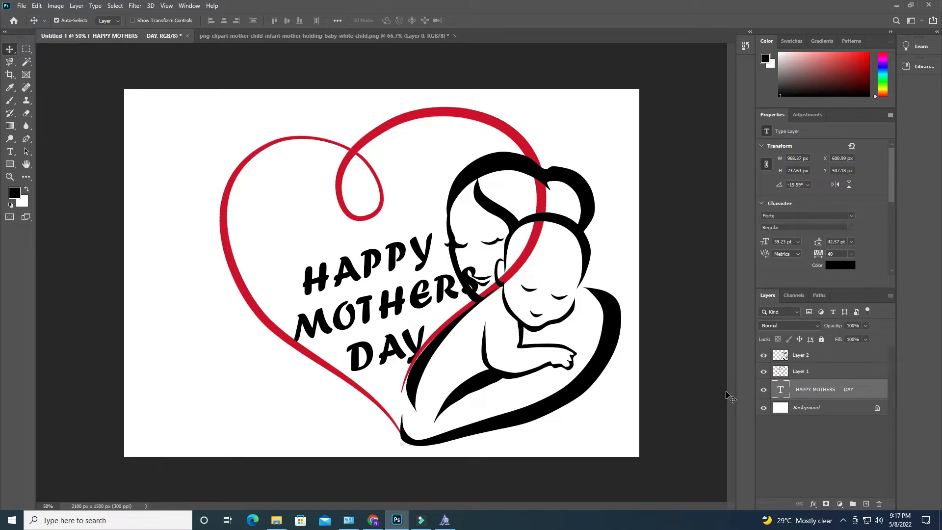
Step: Scale the HAPPY MOTHERS DAY text down slightly, place it inside the heart beside the mother's face, and select the mother-and-baby layer
key(ctrl+t)
drag(271, 394, 305, 362)
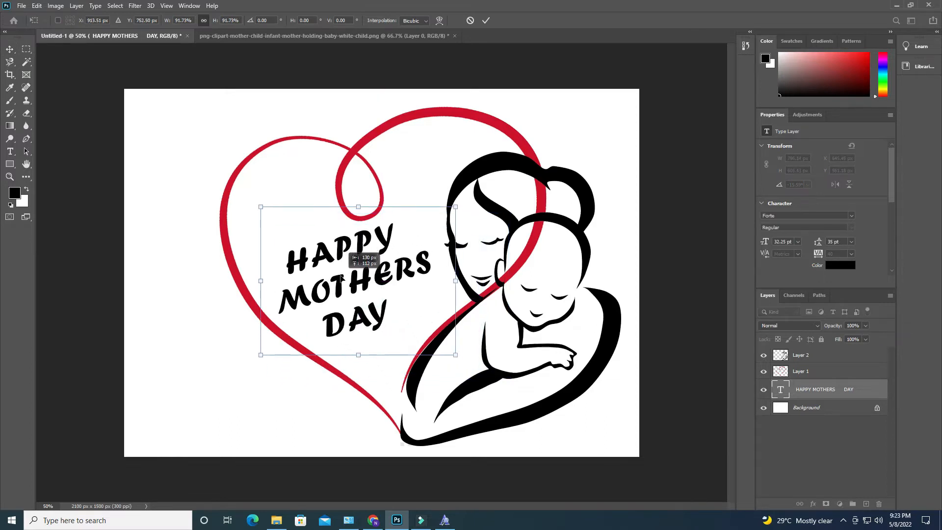
drag(342, 278, 332, 270)
drag(445, 346, 467, 374)
drag(392, 290, 395, 288)
key(Return)
click(803, 356)
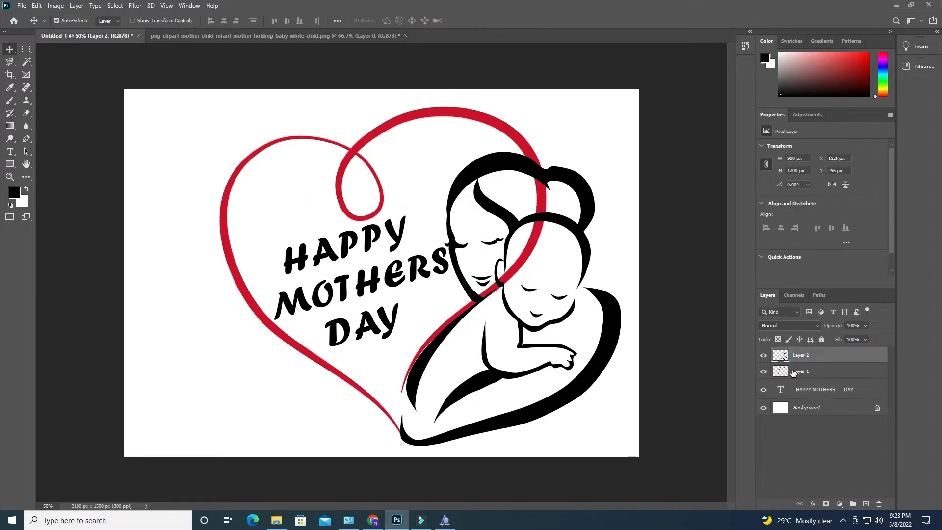
Step: Scale the mother-and-baby drawing down to about 776 by 949 px and place it at about X 1145 px, Y 367 px
key(ctrl+t)
drag(631, 142, 594, 188)
drag(516, 256, 540, 223)
drag(620, 154, 602, 191)
drag(582, 417, 610, 438)
key(Up)
key(Up)
key(Up)
key(Up)
key(Left)
key(Left)
key(Left)
key(Left)
key(Left)
key(Left)
key(Left)
key(Left)
key(Left)
key(Left)
key(Up)
key(Up)
key(Up)
key(Up)
key(Up)
key(Up)
key(Up)
key(Return)
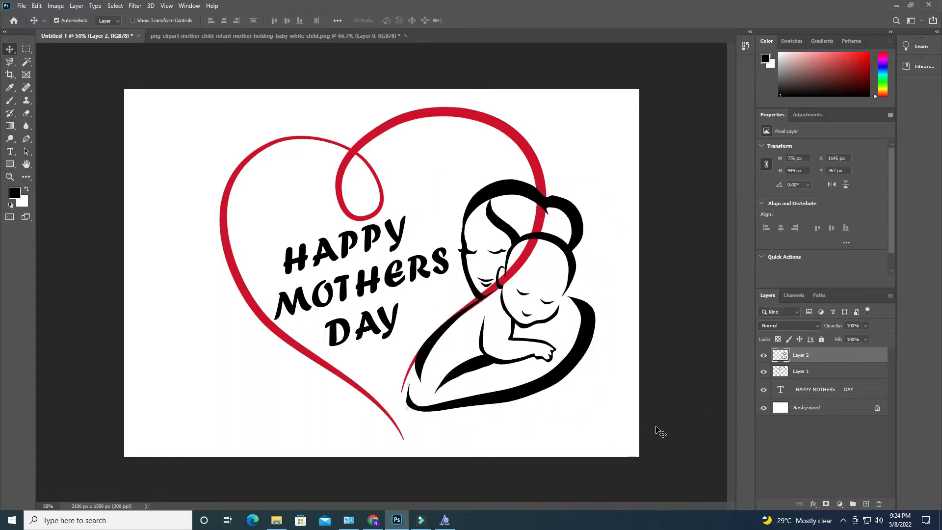
Step: Try enlarging the mother-and-baby drawing to about 108% and shifting it toward the heart's bottom tip
key(ctrl+t)
mouse_move(373, 463)
mouse_down()
mouse_move(363, 462)
mouse_move(385, 454)
mouse_up()
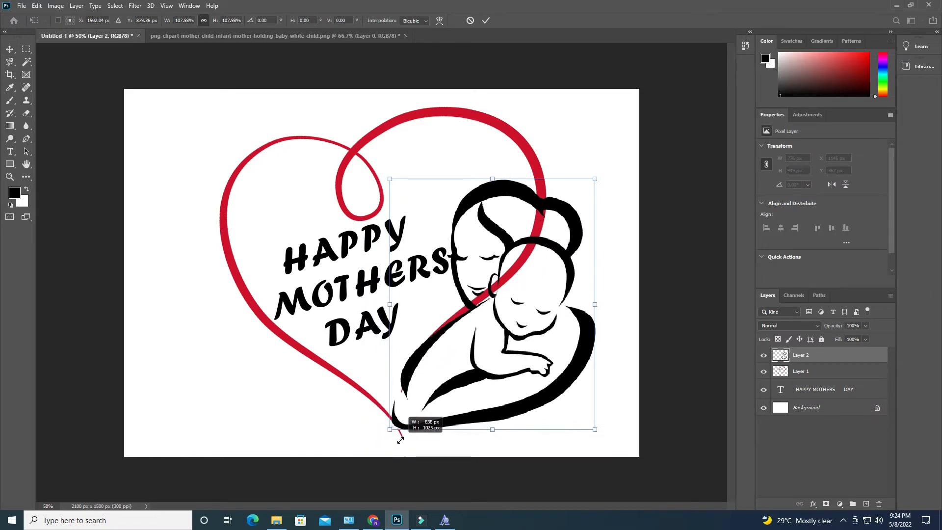
key(shift+Down)
key(shift+Down)
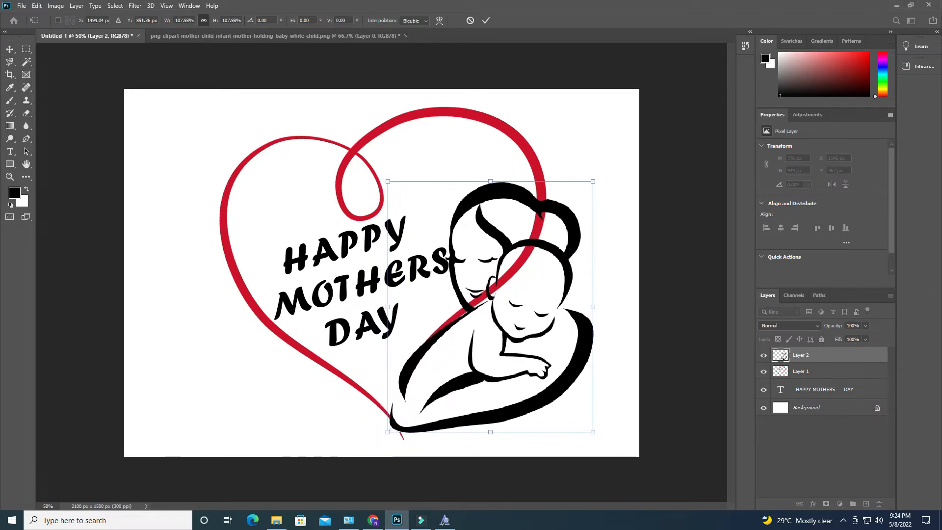
key(shift+Left)
Step: Scale the mother-and-baby drawing to about 100.3% and fit its lower end against the heart's bottom tip
drag(387, 185, 402, 202)
key(Left)
key(Left)
key(Left)
key(Left)
key(Left)
key(Left)
key(Up)
key(Up)
key(Up)
key(Up)
key(Up)
key(Up)
key(shift+Left)
key(shift+Up)
key(shift+Up)
key(shift+Up)
key(shift+Up)
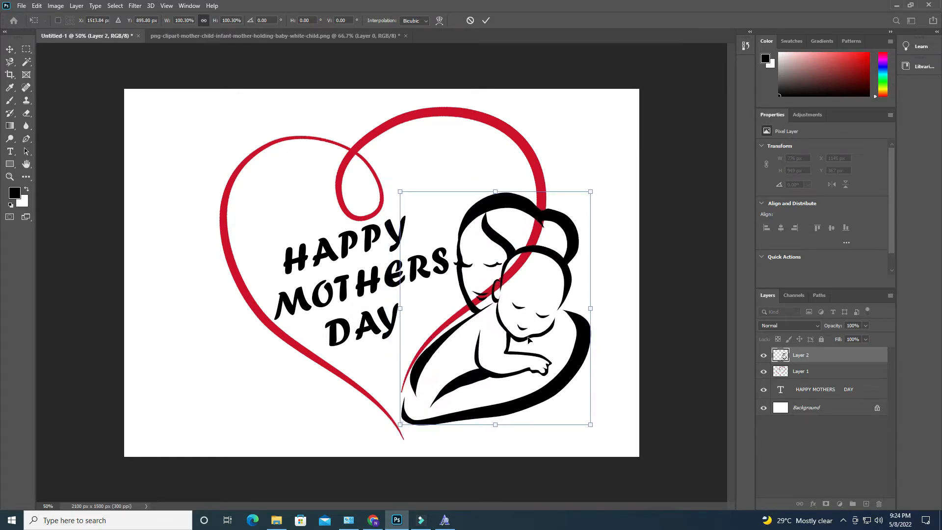
Step: Rotate the mother-and-baby drawing to about -4.3° and nudge it left and up along the heart's outline
mouse_move(618, 188)
mouse_down()
mouse_move(603, 178)
mouse_move(613, 202)
mouse_up()
key(Left)
key(Left)
key(Left)
key(Left)
key(Left)
key(Left)
key(Left)
key(Left)
key(Up)
key(Up)
key(Up)
key(Up)
key(Up)
key(Up)
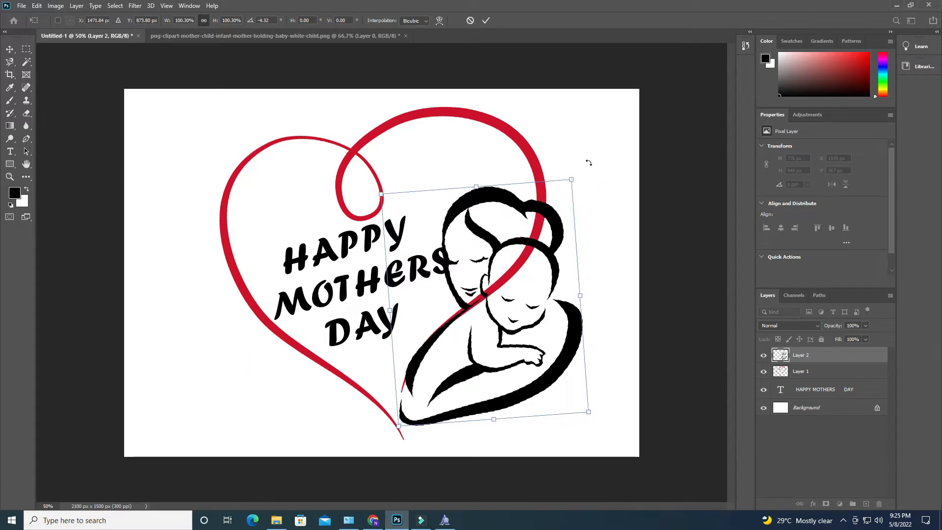
Step: Set the mother-and-baby drawing's rotation to about -2.5°, nudge it right and down, and apply the transformation
drag(590, 162, 593, 167)
key(Right)
key(Right)
key(Right)
key(Right)
key(Right)
key(Right)
key(Right)
key(Right)
key(Down)
key(Down)
key(Down)
key(Down)
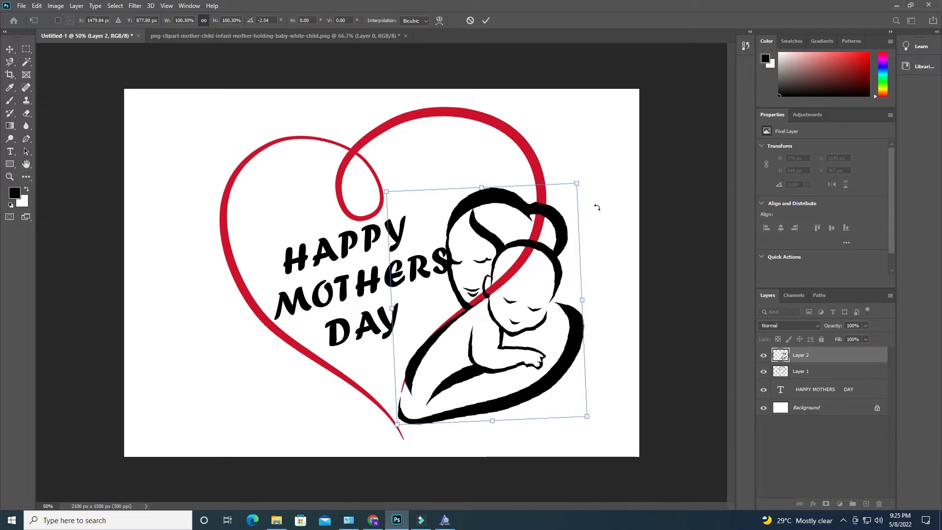
key(Return)
Step: Erase the part of the red heart stroke on Layer 1 that crosses the mother-and-baby drawing
click(804, 373)
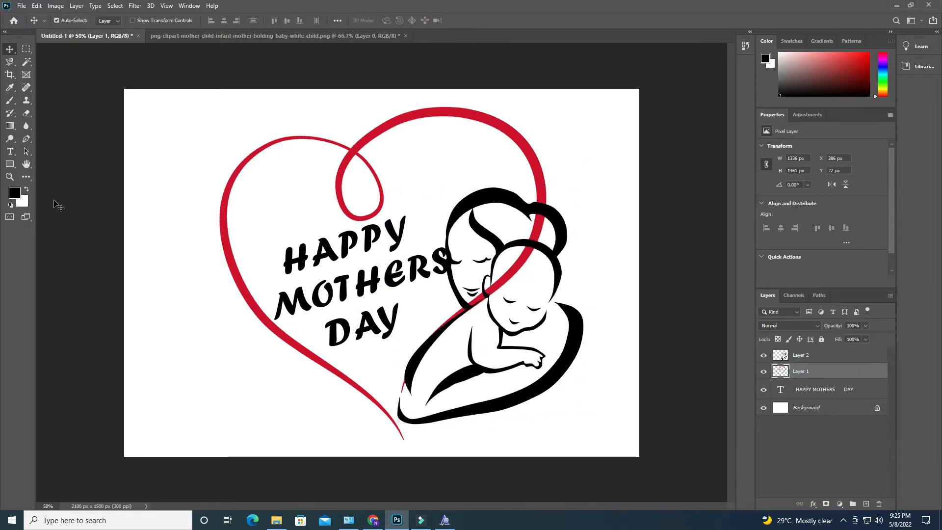
key(e)
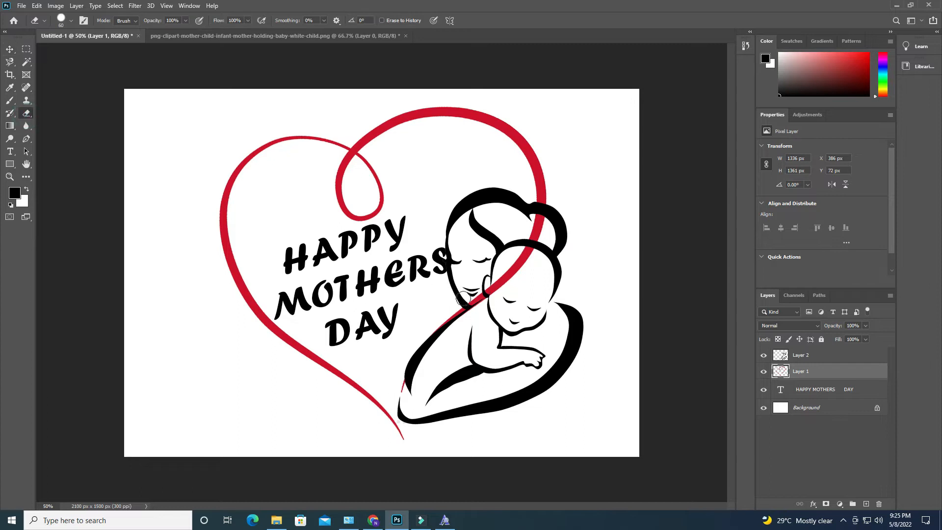
mouse_move(409, 378)
mouse_down()
mouse_move(443, 329)
mouse_move(409, 363)
mouse_move(457, 311)
mouse_move(505, 282)
mouse_move(541, 211)
mouse_up()
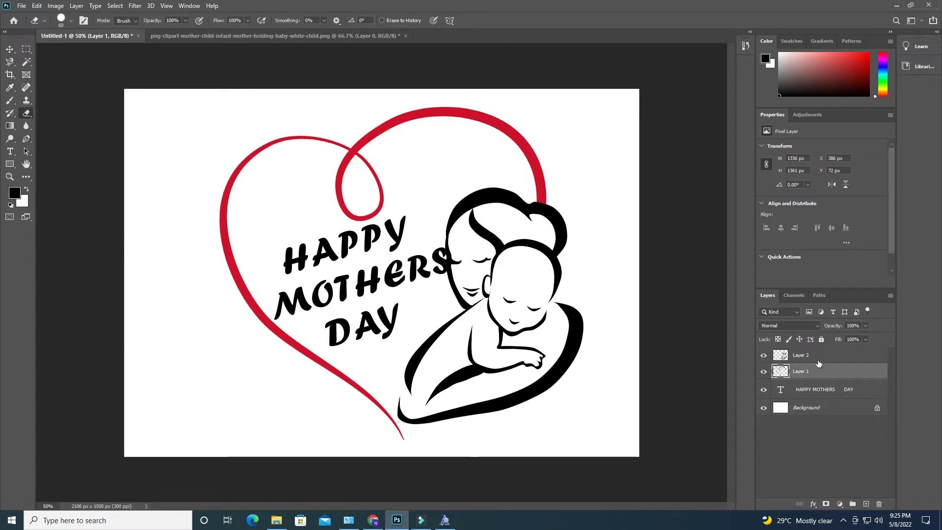
Step: Scale the HAPPY MOTHERS DAY text to about 92% and move it to about X 511 px, Y 465 px, clear of the mother's face
click(808, 393)
key(ctrl+t)
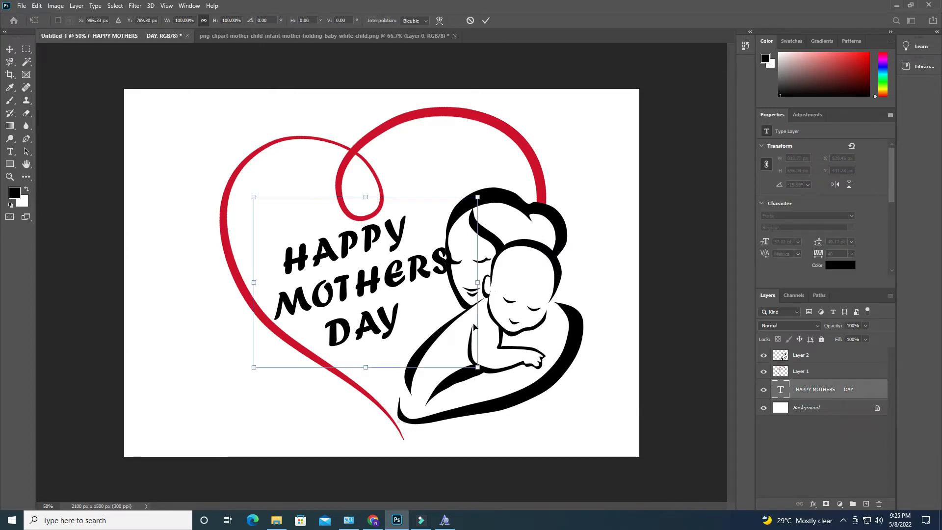
drag(476, 365, 458, 354)
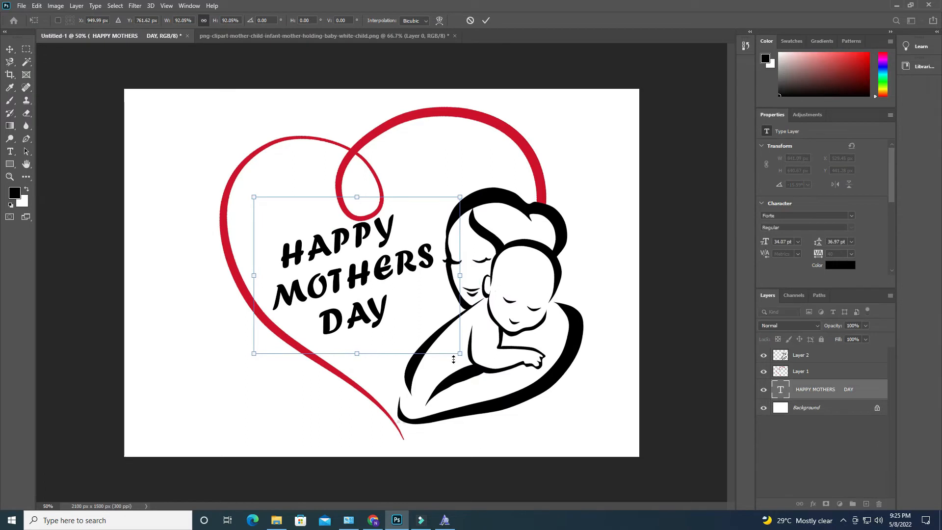
key(Down)
key(Down)
key(Down)
key(Down)
key(Down)
key(Down)
key(Down)
key(Left)
key(Left)
key(Left)
key(Left)
key(Left)
key(Left)
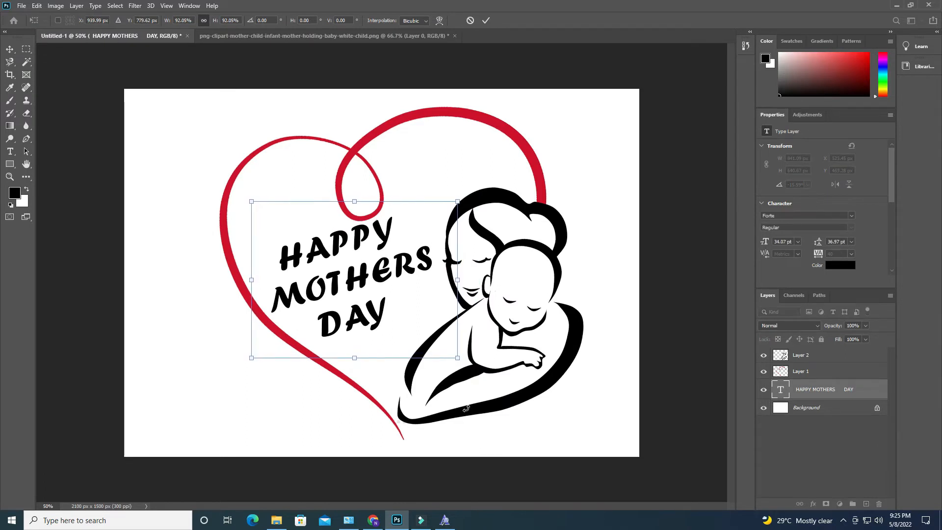
key(Down)
key(Down)
key(Return)
key(e)
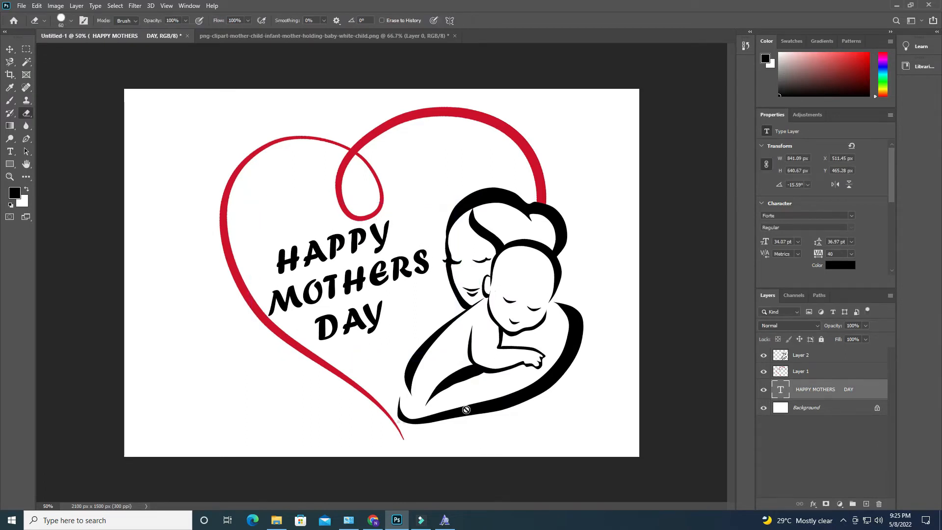
Step: Recolor the HAPPY MOTHERS DAY text with the red sampled from the heart stroke
double_click(781, 390)
click(392, 20)
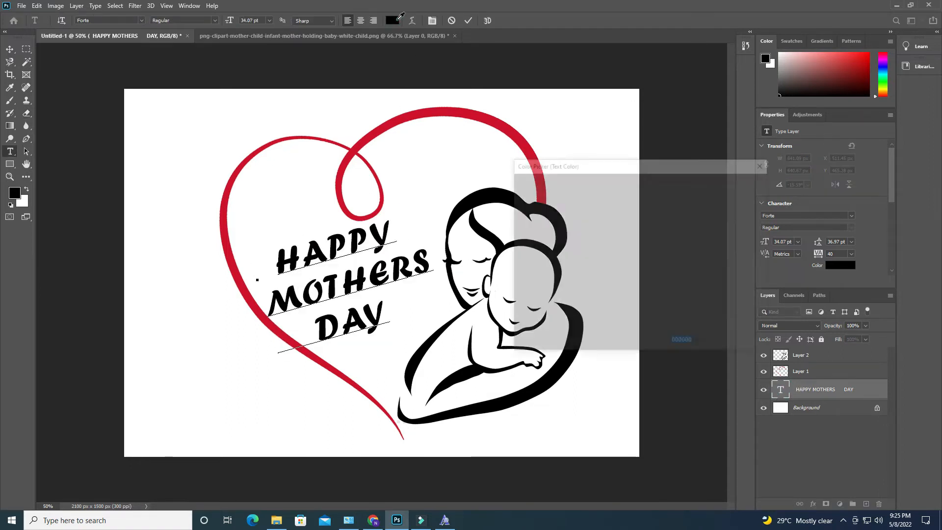
click(412, 116)
click(738, 183)
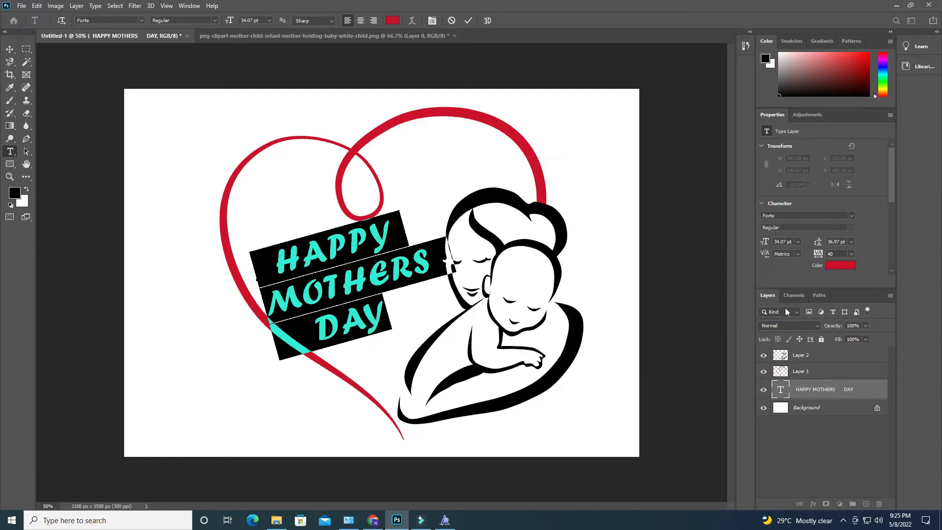
key(Escape)
key(e)
right_click(807, 388)
click(834, 76)
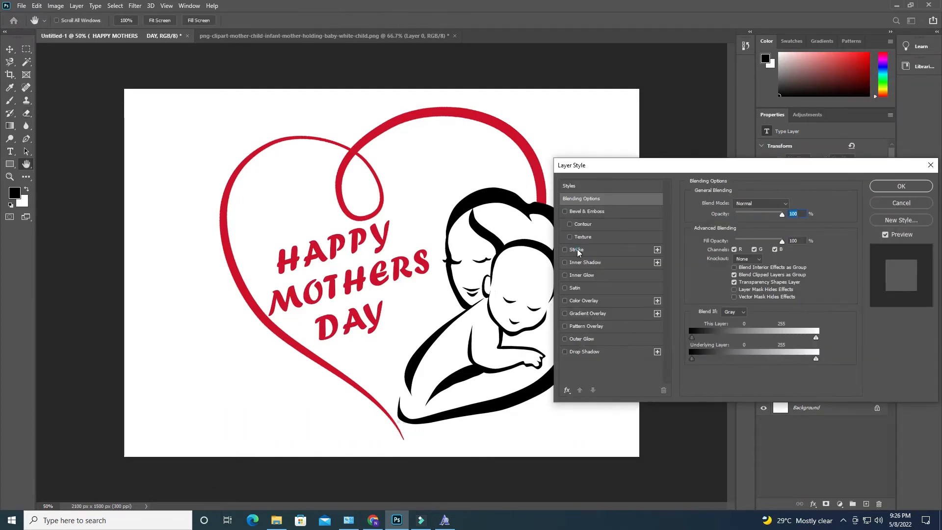
click(577, 251)
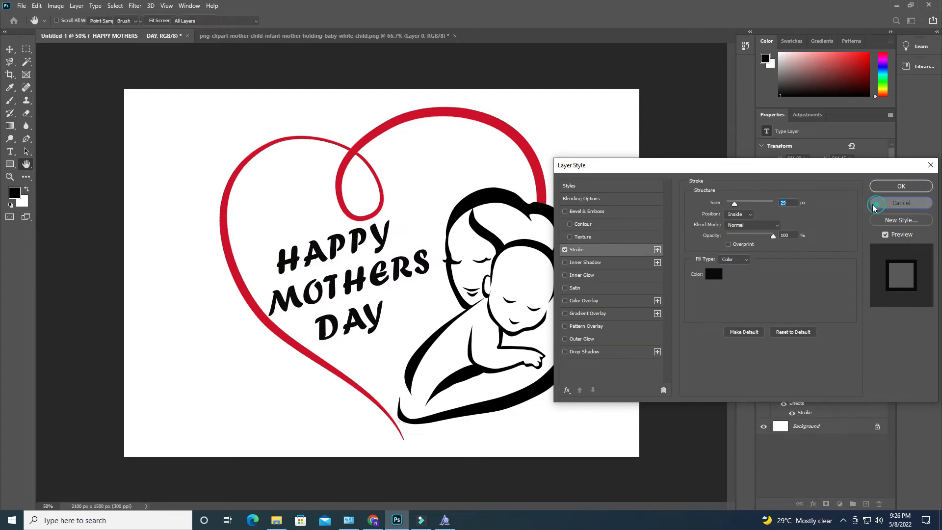
click(901, 203)
Step: Add a thin black stroke layer effect to the HAPPY MOTHERS DAY text
click(775, 386)
right_click(807, 387)
click(833, 76)
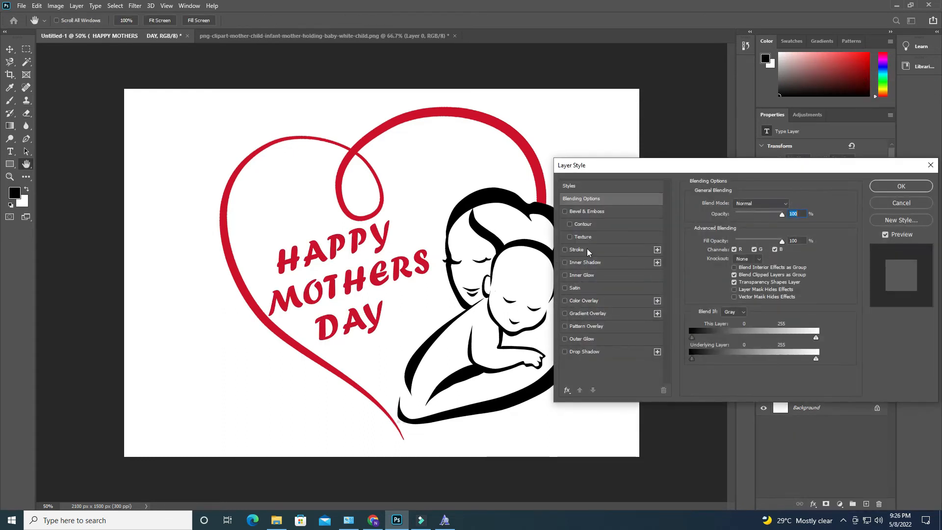
click(588, 252)
mouse_move(779, 208)
mouse_down()
mouse_move(718, 203)
mouse_move(729, 206)
mouse_up()
click(906, 185)
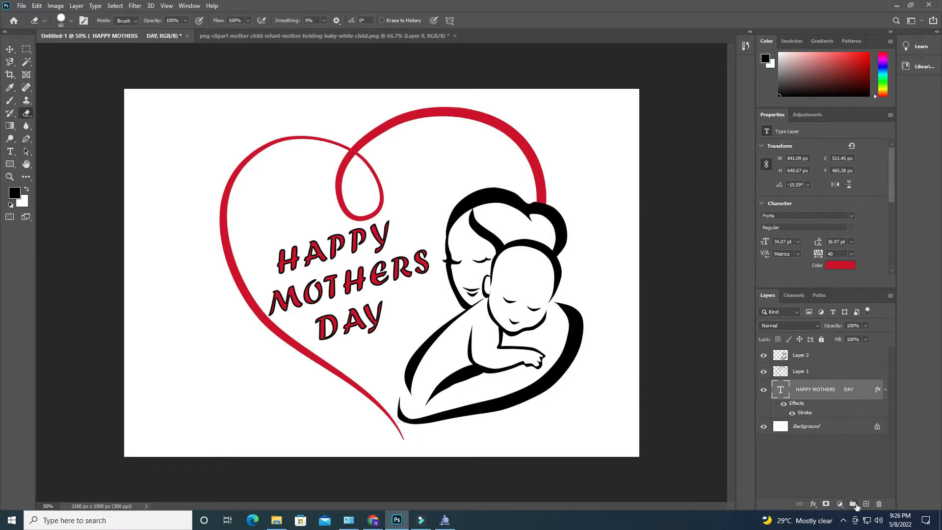
Step: Create a new layer, place it beneath the text layer, and delete the white Background layer
click(866, 503)
drag(801, 388, 802, 428)
click(809, 442)
key(Delete)
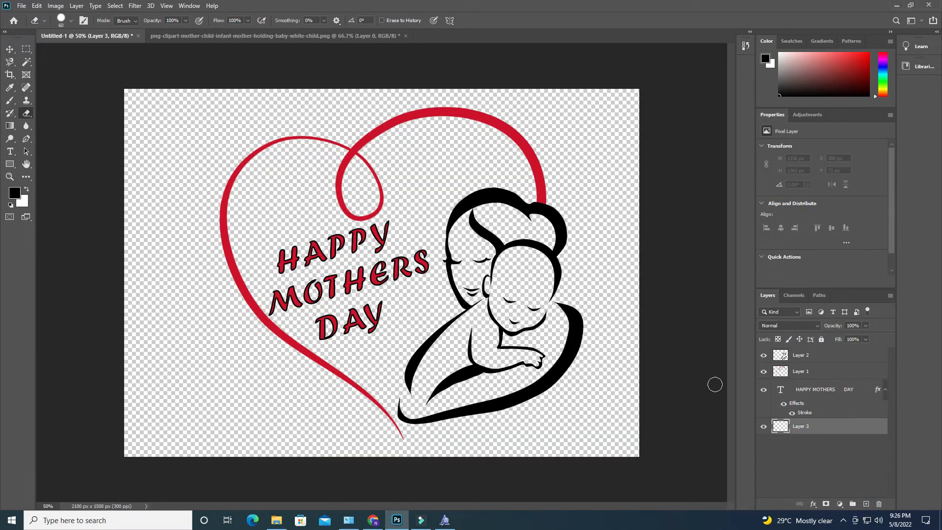
Step: Set up a rose-to-pink-to-magenta gradient and fill Layer 3 with it in the diamond style
click(11, 126)
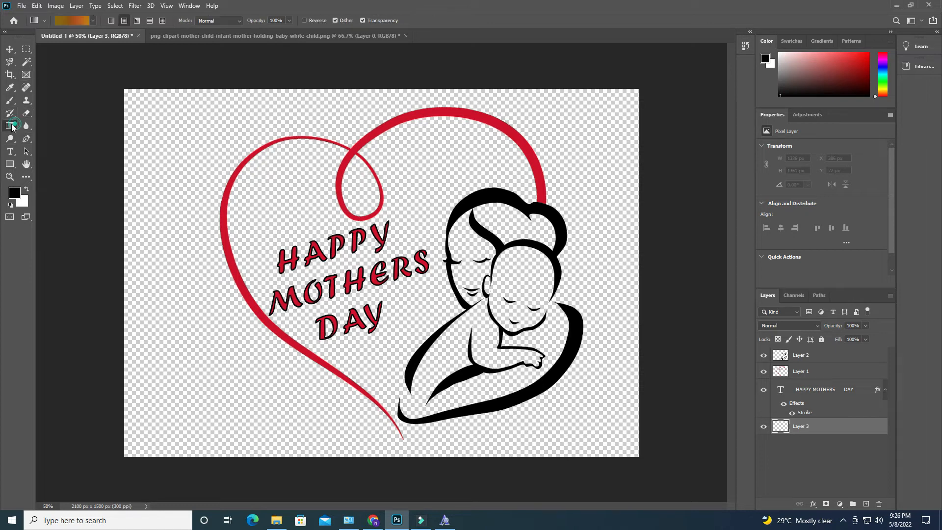
click(78, 22)
drag(486, 77, 650, 95)
double_click(547, 274)
click(649, 190)
drag(628, 217, 635, 203)
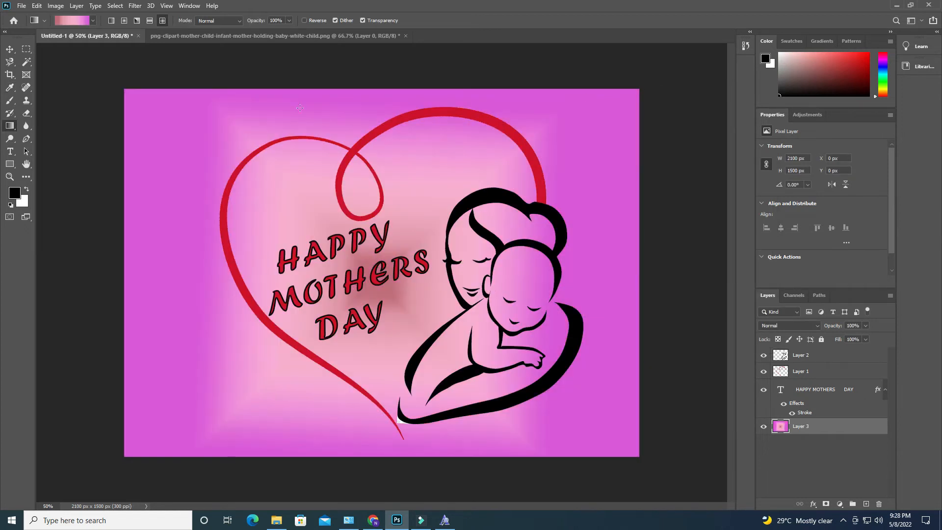
Step: Try several diamond gradient placements and sizes on the background layer
drag(133, 86, 132, 86)
drag(383, 273, 245, 132)
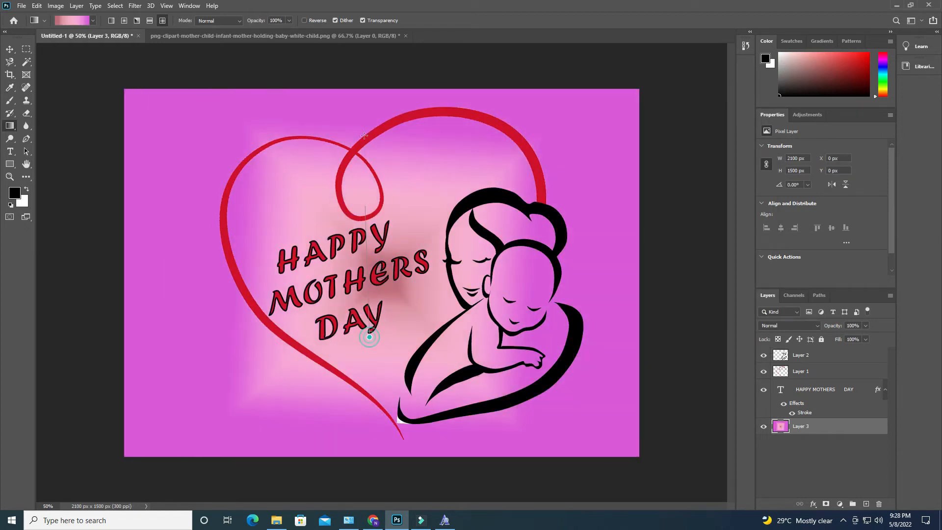
drag(367, 337, 289, 38)
drag(217, 385, 749, 43)
drag(166, 365, 166, 365)
Step: Switch the gradient to the radial style and refill the background outward from the poster's center
click(124, 21)
drag(268, 262, 660, 80)
mouse_move(375, 257)
mouse_down()
mouse_move(414, 305)
mouse_move(628, 456)
mouse_up()
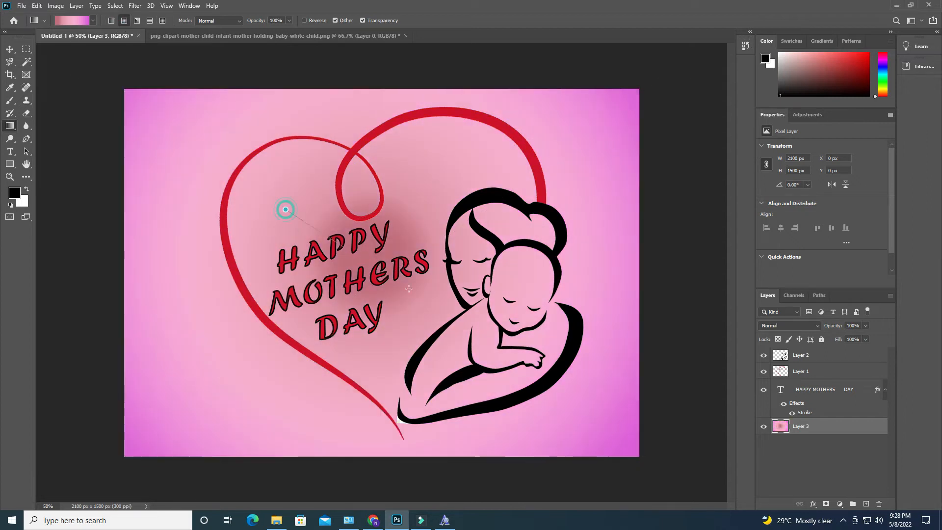
Step: Try radial gradient fills of different lengths and starting points on the background layer
drag(408, 289, 687, 488)
drag(211, 143, 709, 501)
drag(225, 150, 94, 64)
drag(381, 303, 60, 47)
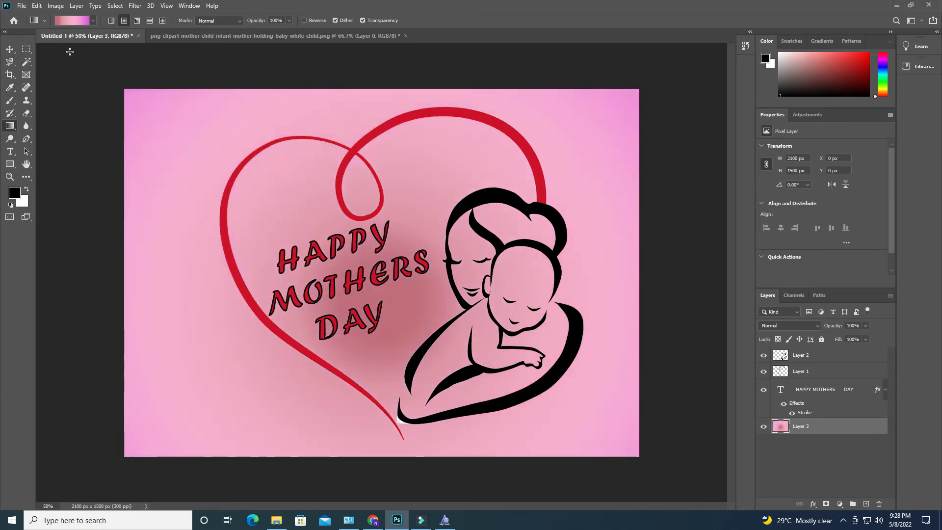
drag(379, 286, 237, 177)
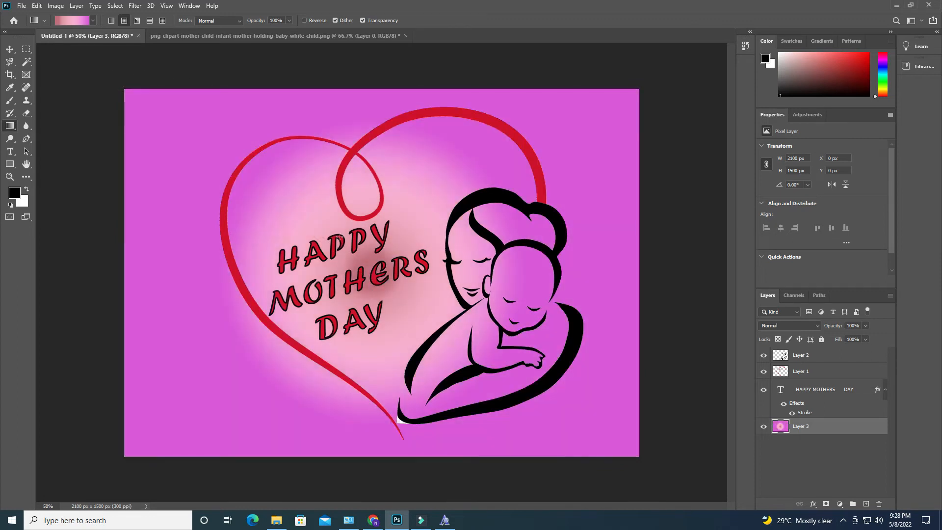
drag(371, 271, 88, 90)
Step: Redraw the radial background gradient so rose sits at the poster's lower right and magenta at its upper left
drag(296, 212, 559, 390)
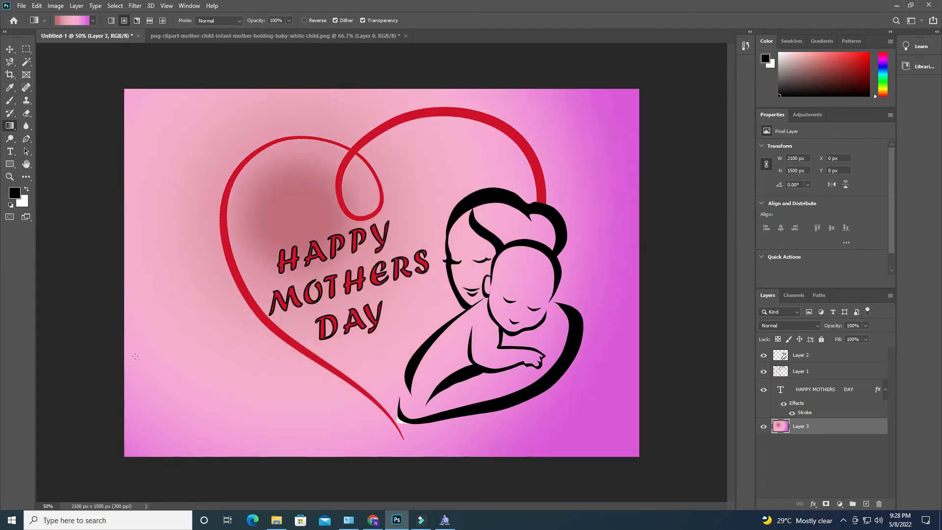
drag(422, 339, 74, 50)
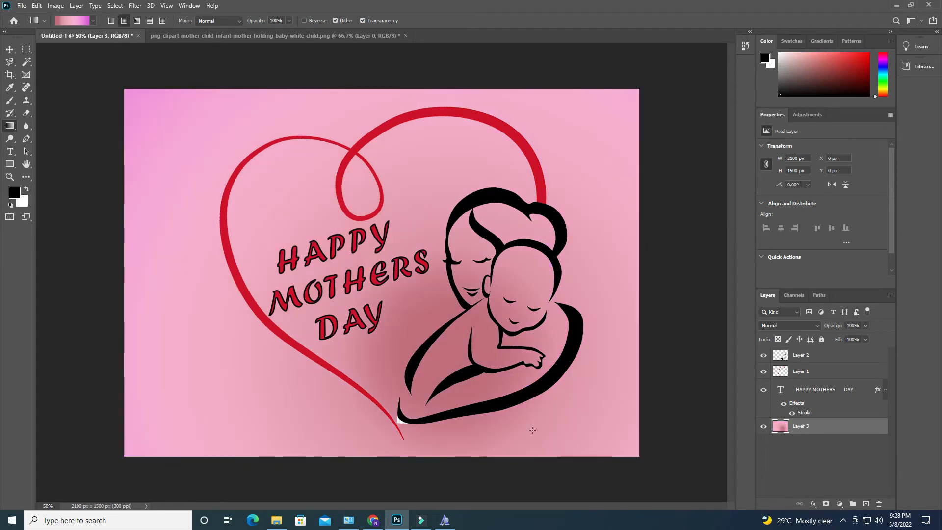
drag(150, 113, 45, 32)
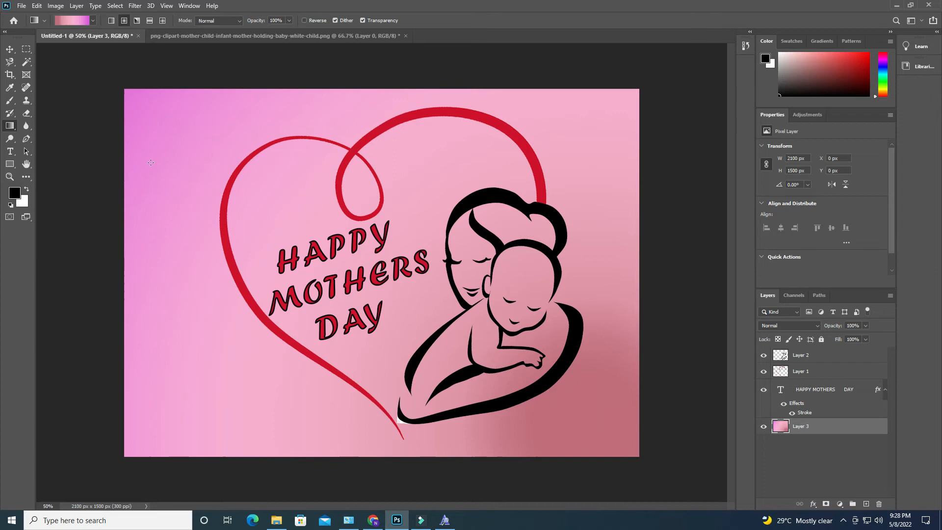
Step: Switch to Chrome and search Google for "light designs wallpaper" in a new tab
click(373, 520)
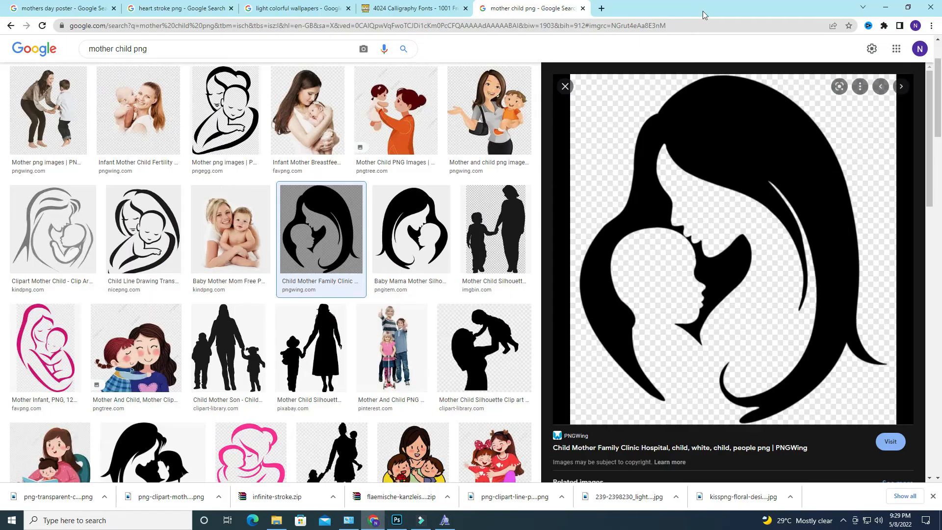
click(603, 9)
text(l)
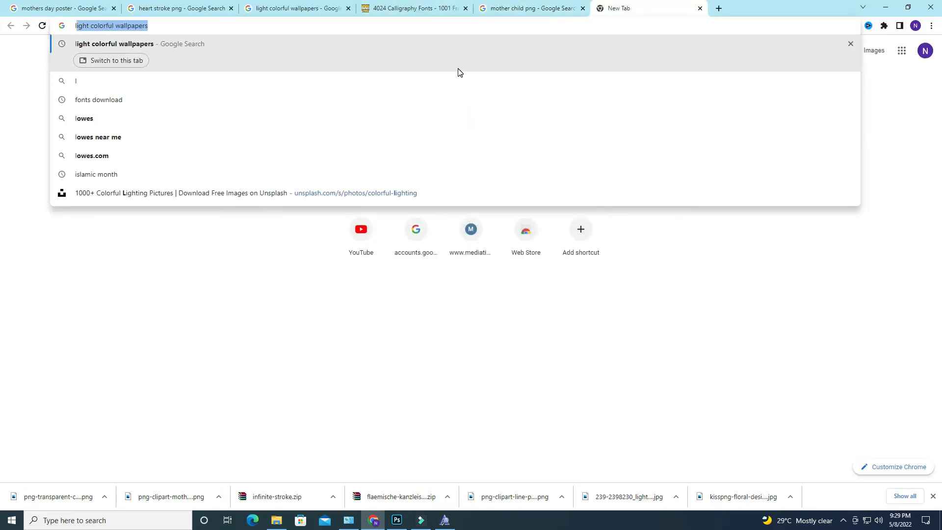
text(ight d)
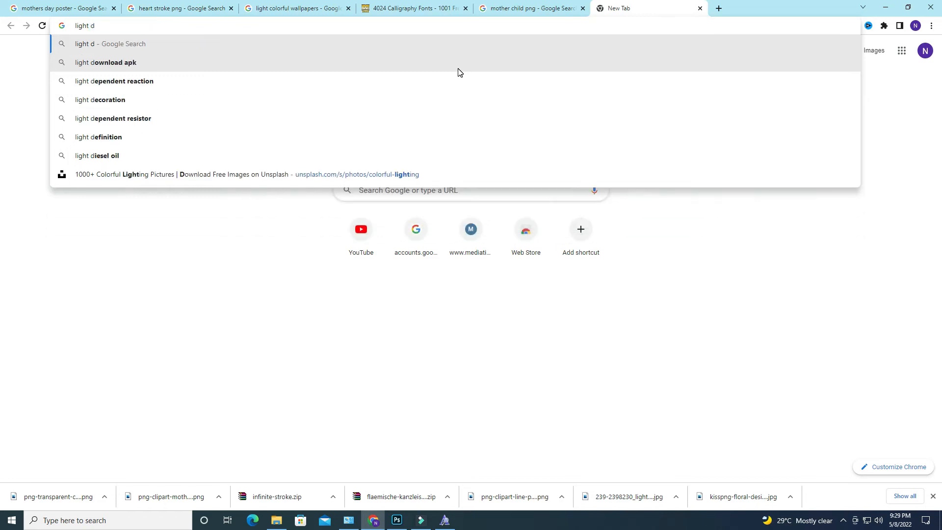
text(esigns wallpaper)
key(Return)
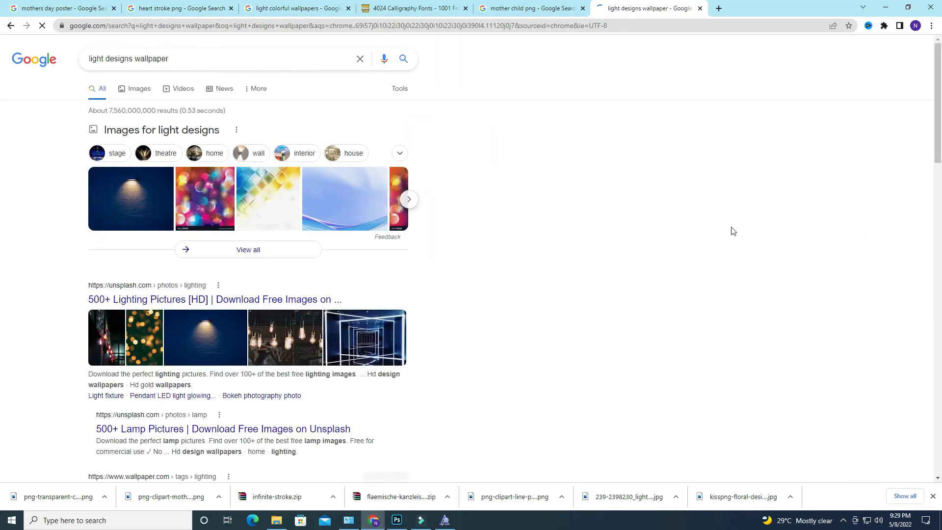
Step: Search Google Images for "patterns wallpaper" and preview the pastel chevron Tumblr pattern from WallpaperAccess
text(patterns wallpaper)
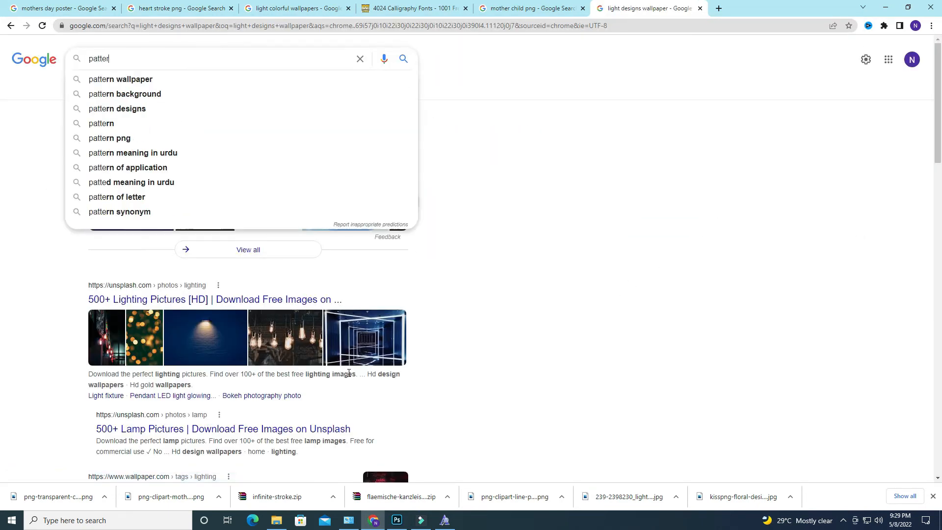
key(Return)
click(138, 89)
click(359, 216)
scroll(420, 203, up, 3)
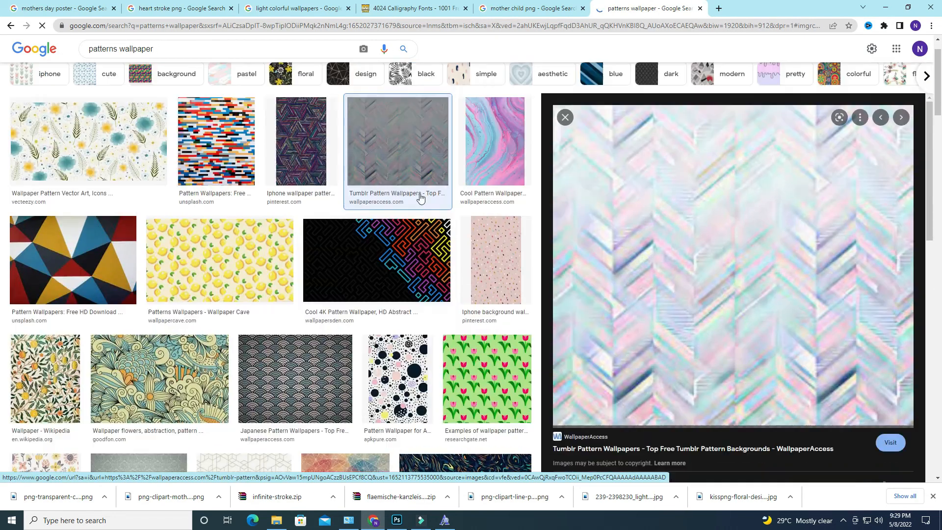
Step: Filter the pattern image results to large size, preview the grey-green damask wallpaper from Alpha Coders and save it to Downloads
click(93, 100)
click(112, 141)
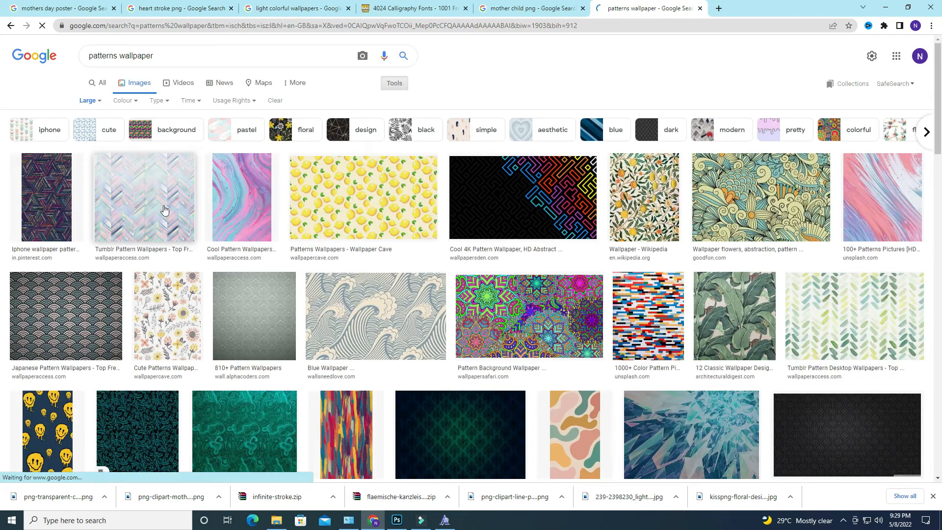
click(147, 211)
click(343, 372)
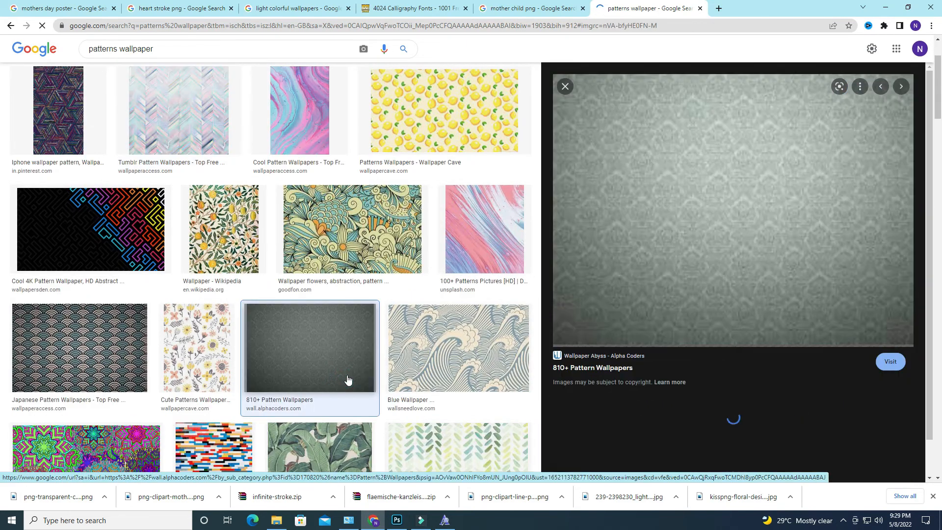
right_click(642, 243)
click(677, 352)
click(385, 249)
Step: Switch to Photoshop, open thumb-1920-5 from Downloads and convert its background into a regular layer
click(397, 519)
click(21, 5)
click(29, 27)
double_click(172, 134)
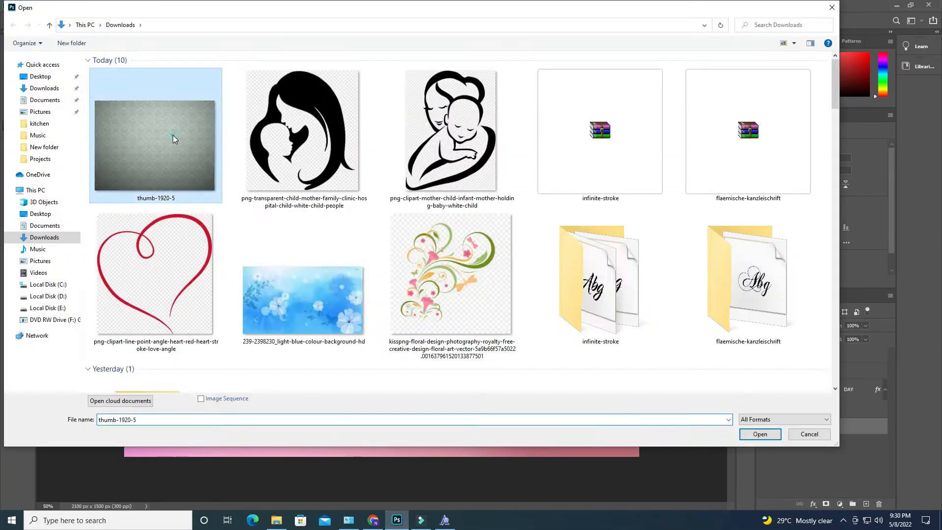
double_click(856, 360)
click(551, 153)
Step: Move the damask image into the Untitled-1 poster document, between the gradient background and the text layer
click(14, 48)
drag(292, 219, 264, 228)
drag(321, 258, 390, 268)
key(ctrl+z)
click(804, 426)
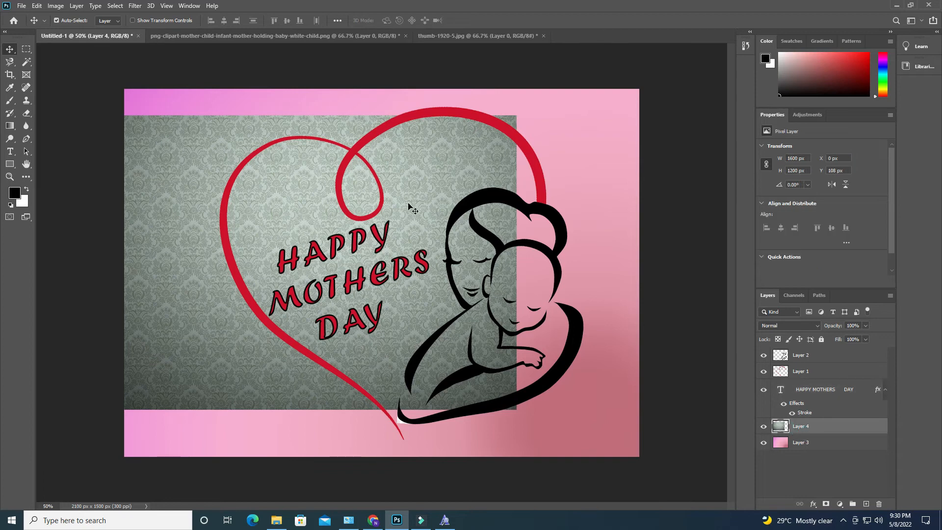
Step: Scale the damask layer up to about 150% and position it to cover the whole poster
key(ctrl+t)
drag(516, 410, 569, 396)
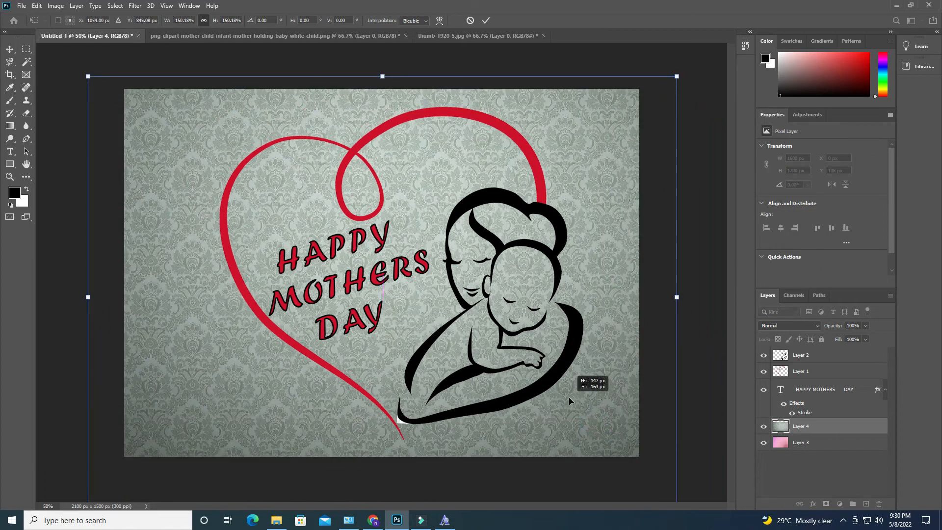
key(Return)
drag(818, 462, 809, 423)
Step: Try blend modes such as Darken and Linear Burn on the damask layer and settle on Hard Light
click(814, 325)
click(829, 357)
key(Down)
key(Down)
key(Up)
key(Up)
key(Up)
key(Up)
key(Up)
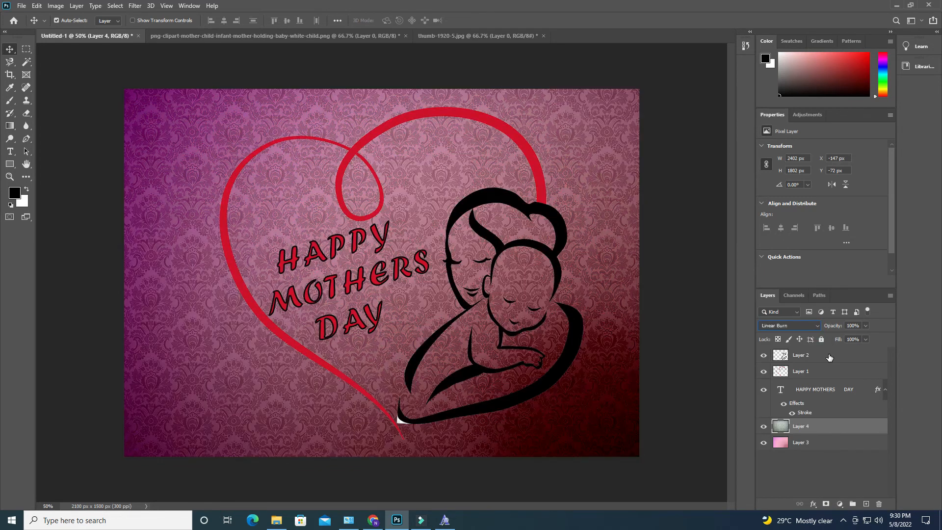
key(Up)
key(Up)
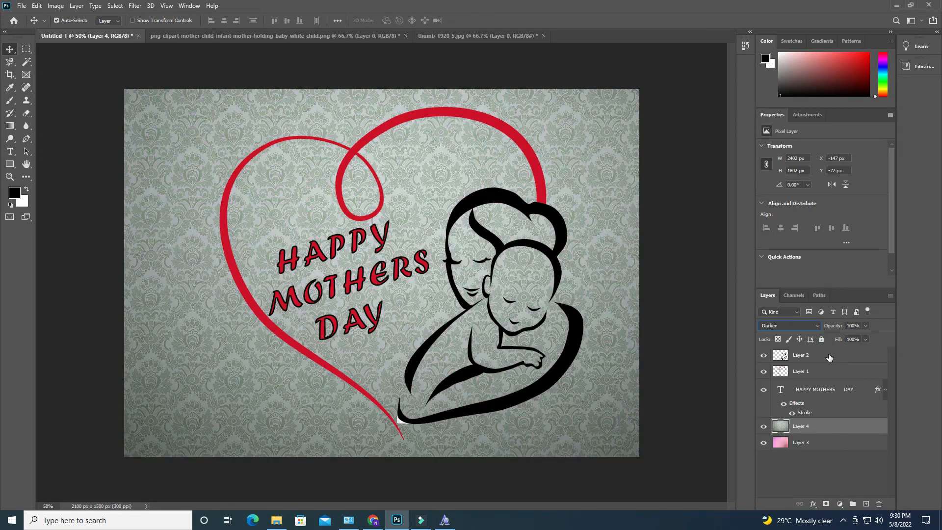
key(Down)
key(Down)
key(Down)
key(Down)
key(Down)
key(Down)
key(Down)
key(Down)
key(Down)
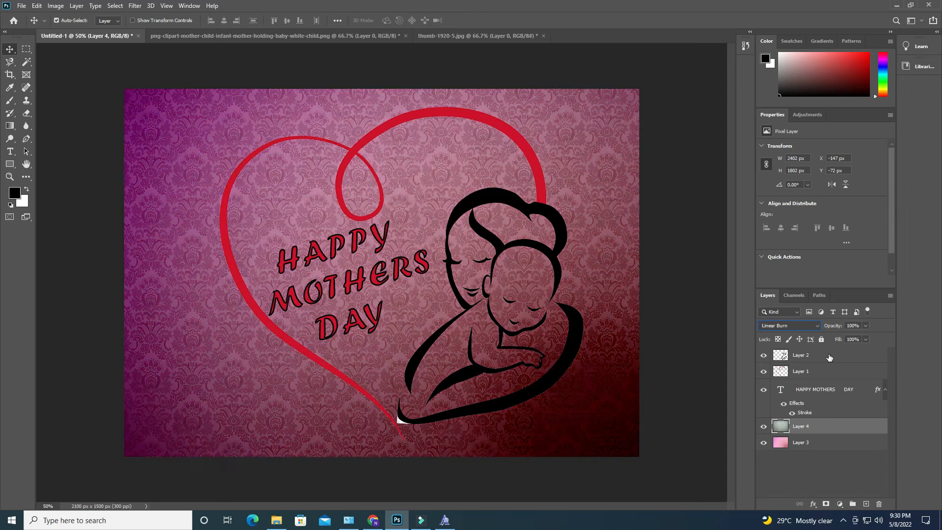
key(Down)
key(Down)
key(Down)
key(Down)
key(Up)
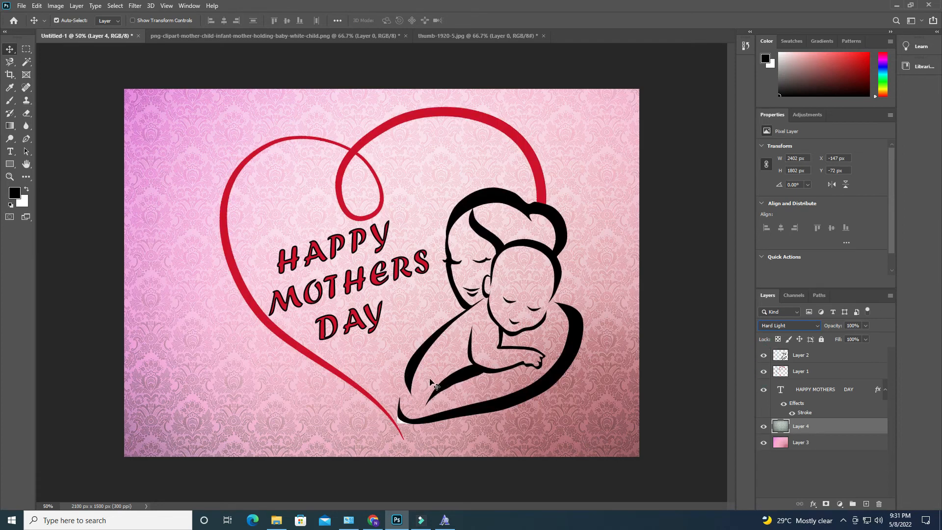
Step: Erase the leftover white patch at the lower tip of the mother-and-baby drawing on Layer 2, using a small eraser brush
scroll(430, 382, up, 2)
click(26, 90)
click(43, 96)
click(27, 113)
click(43, 112)
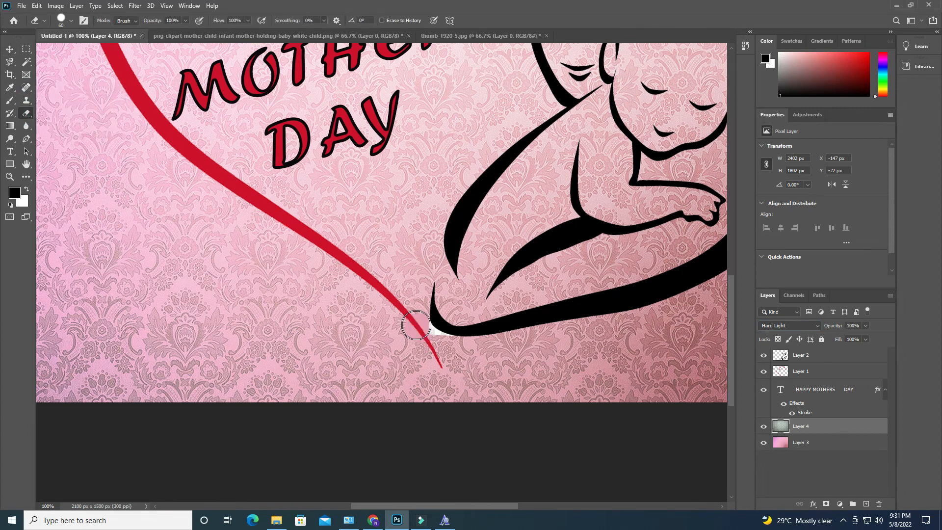
click(810, 355)
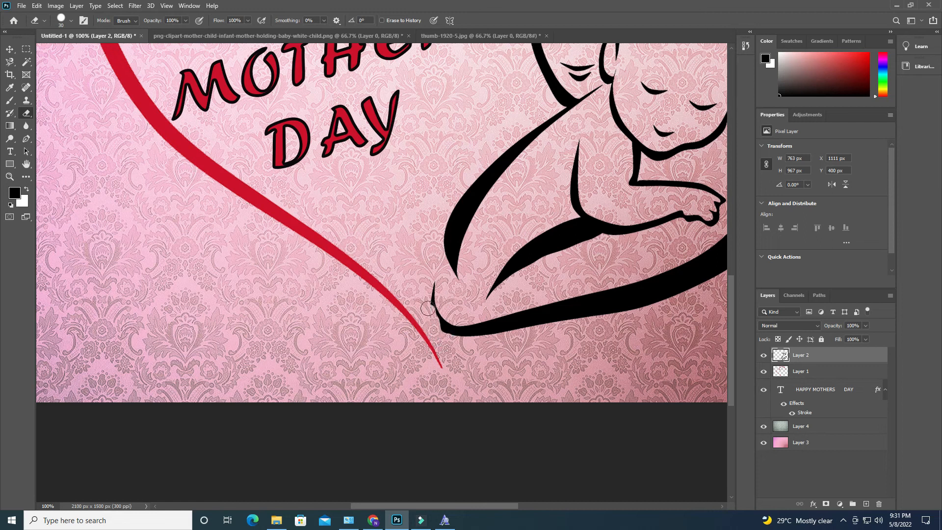
key(ctrl+plus)
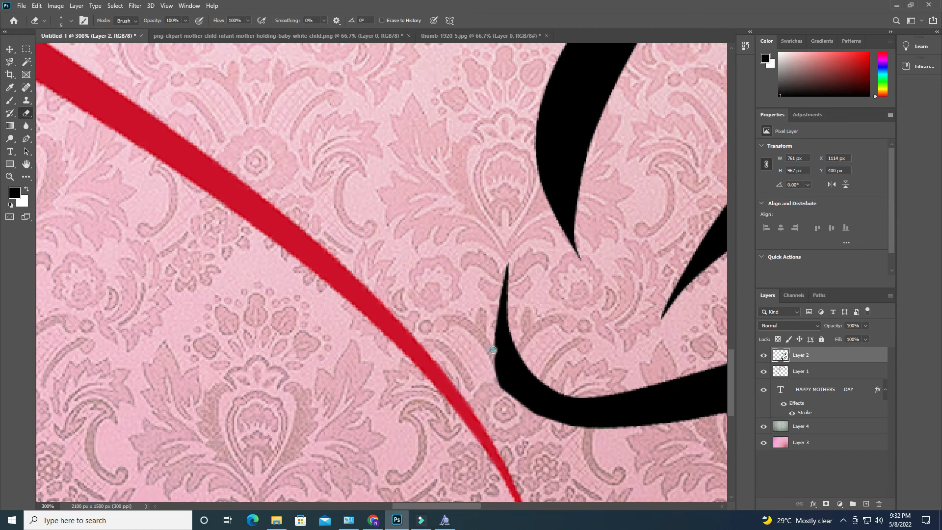
key(ctrl+minus)
key(ctrl+minus)
key(ctrl+minus)
key(ctrl+minus)
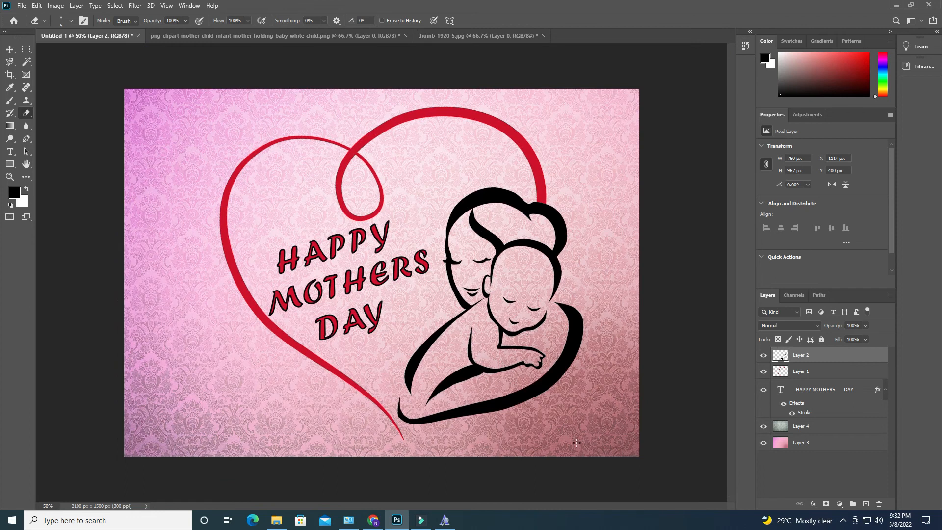
Step: Save a copy of the poster to the Desktop as a JPEG named "mothers day wallpaper", accepting the JPEG options
click(22, 6)
click(34, 128)
click(532, 344)
click(41, 76)
click(98, 396)
click(86, 300)
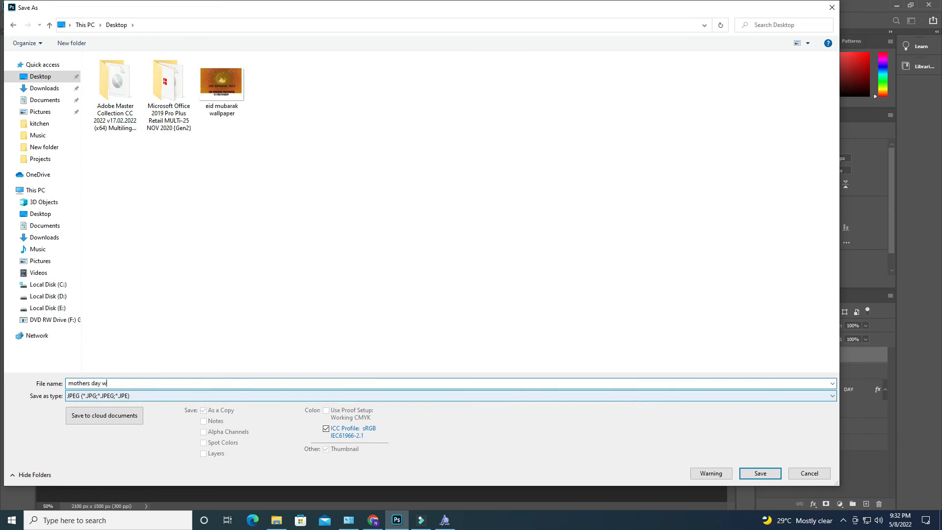
click(760, 472)
key(Return)
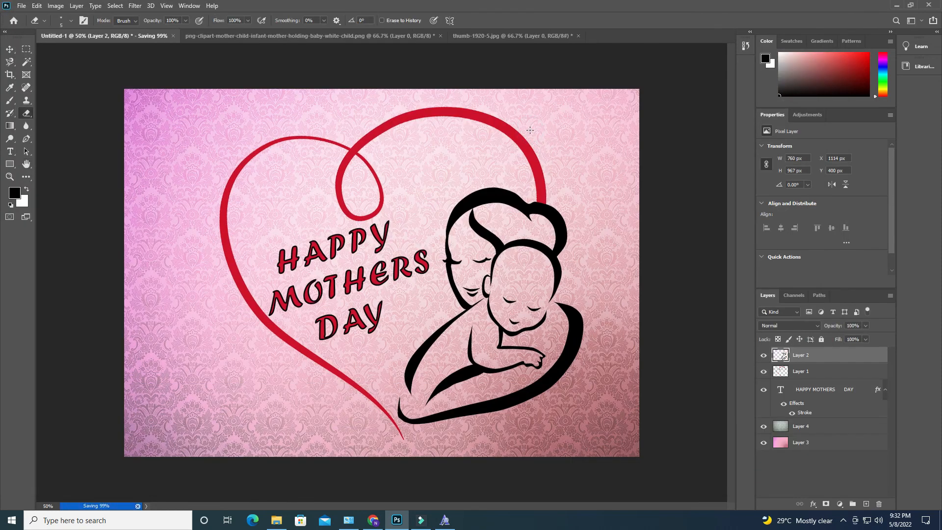
Step: Switch to File Explorer and open the mothers day wallpaper JPEG from the Desktop in Photos
click(269, 526)
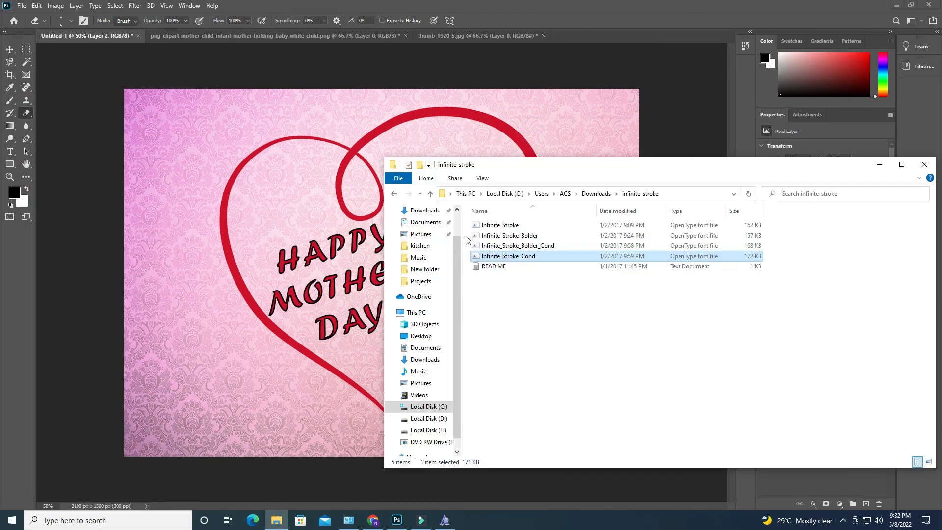
click(422, 336)
double_click(775, 319)
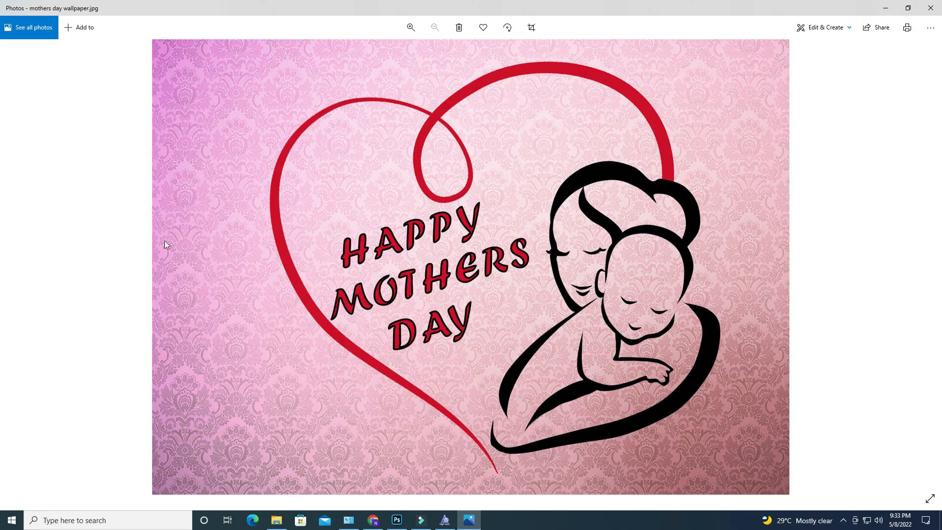
click(842, 520)
right_click(866, 482)
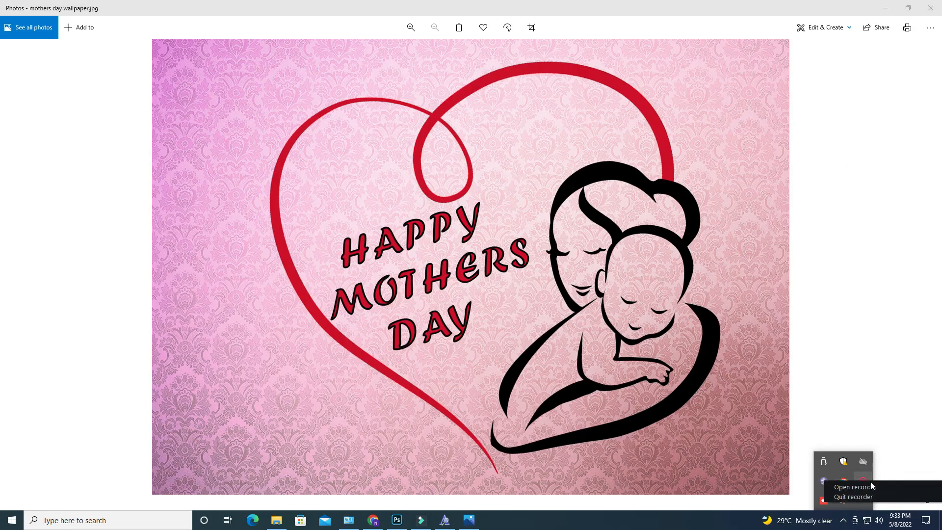